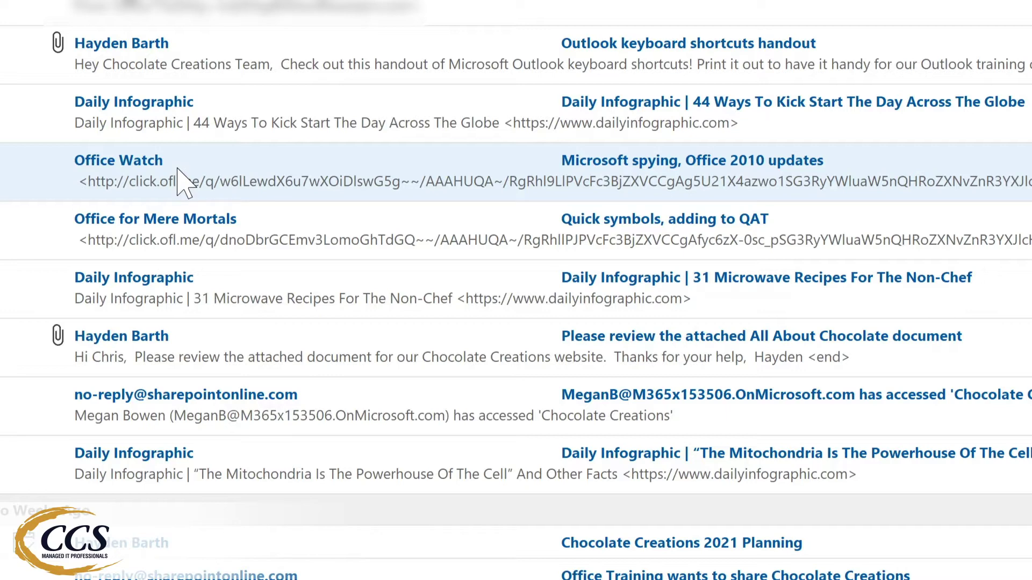
# Start a rule from the "Microsoft spying, Office 2010 updates" email that applies to messages from Office Watch
pyautogui.rightClick(185, 179)
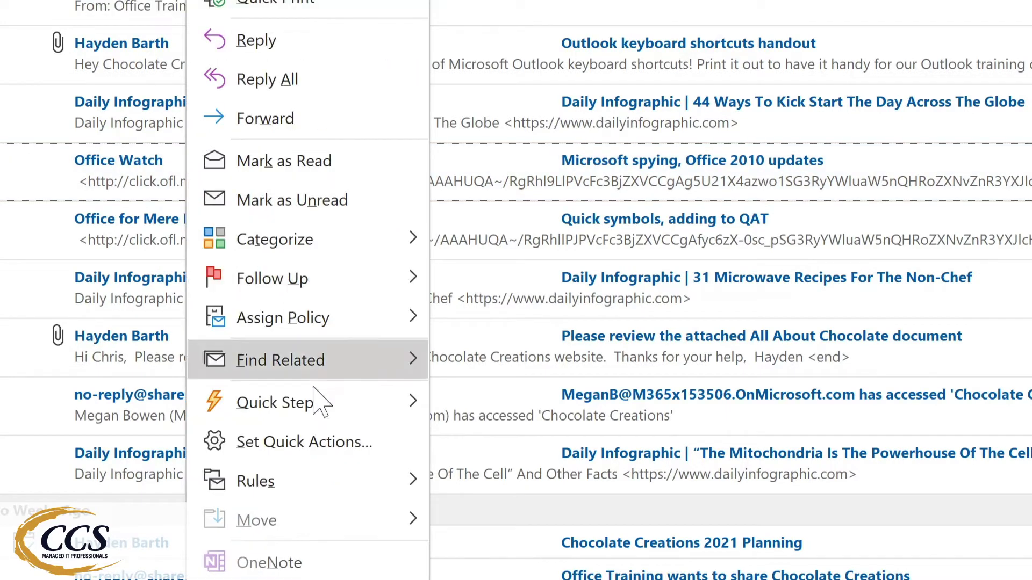
pyautogui.moveTo(322, 487)
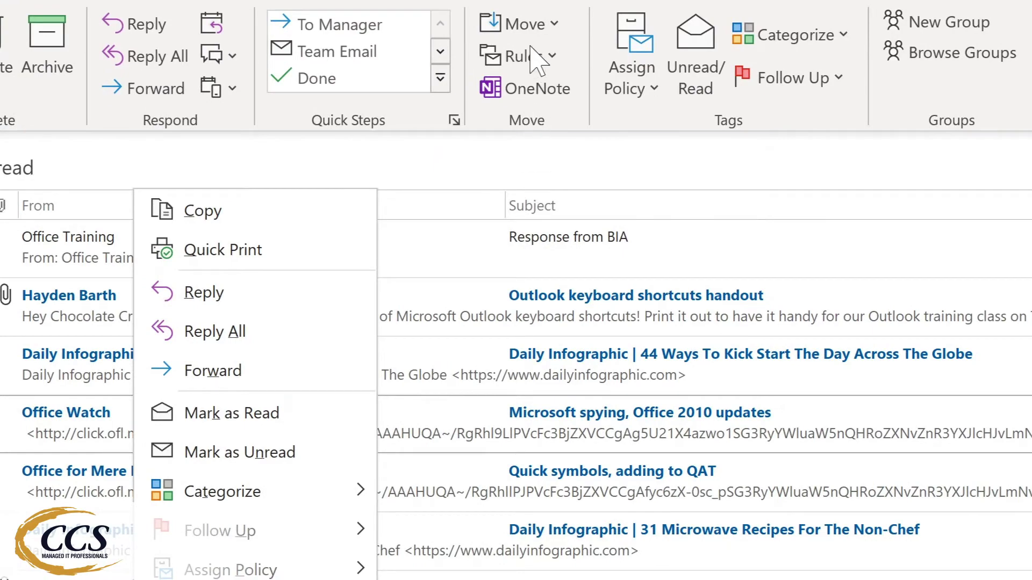
pyautogui.click(547, 58)
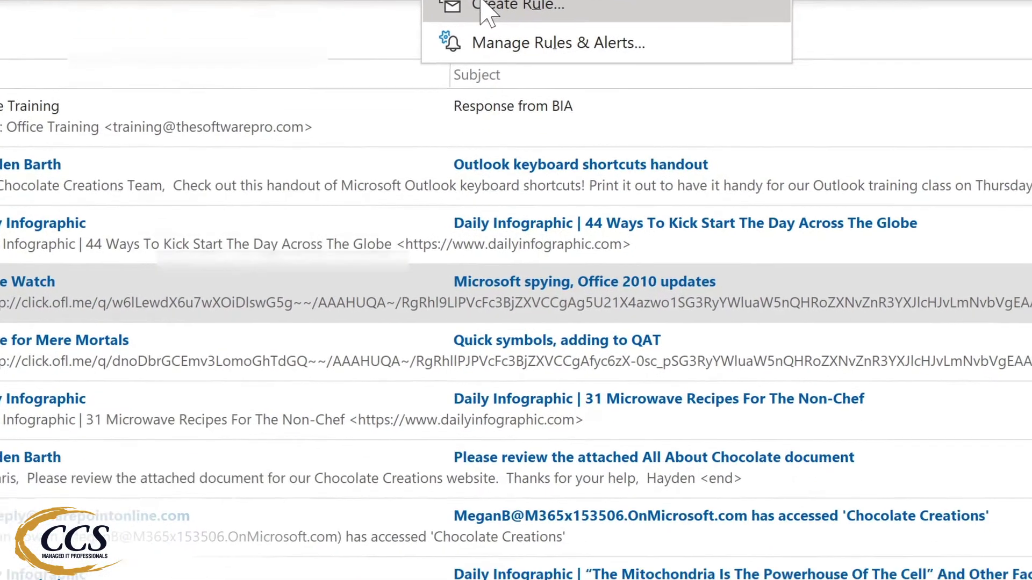
pyautogui.click(543, 133)
pyautogui.click(256, 177)
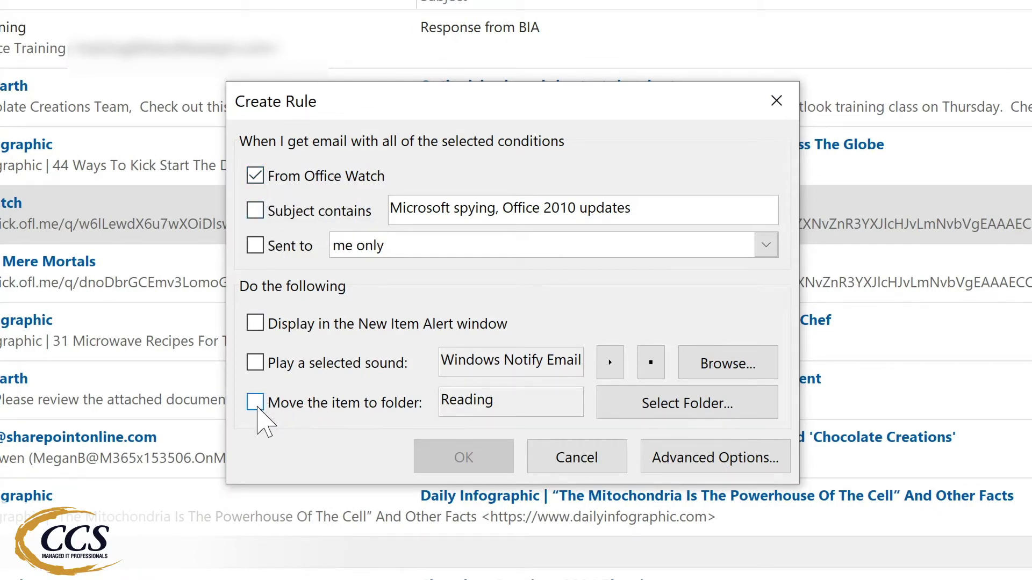
# Have the rule move matching messages to the Tech Newsletters folder under Inbox
pyautogui.click(257, 405)
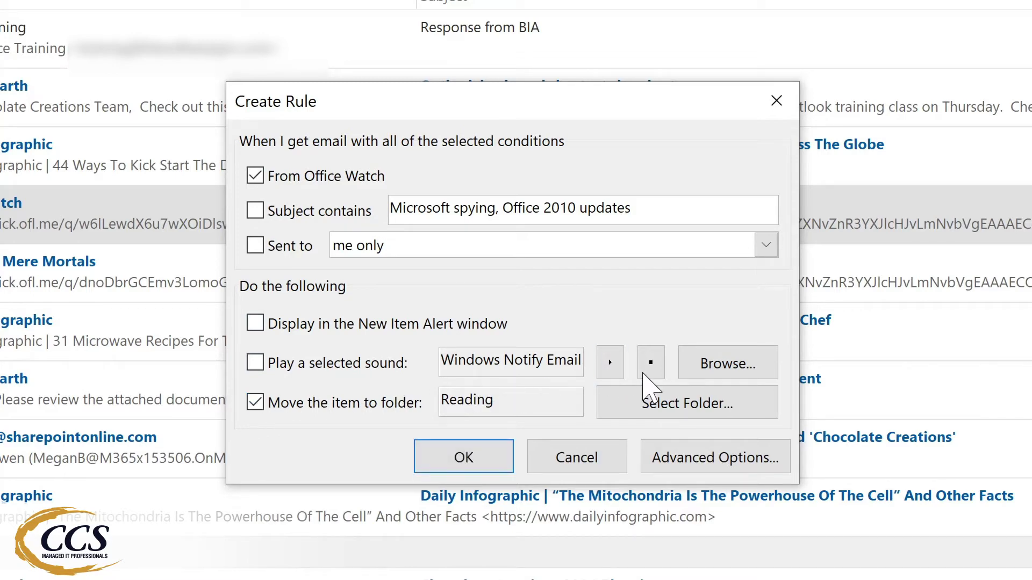
pyautogui.click(662, 403)
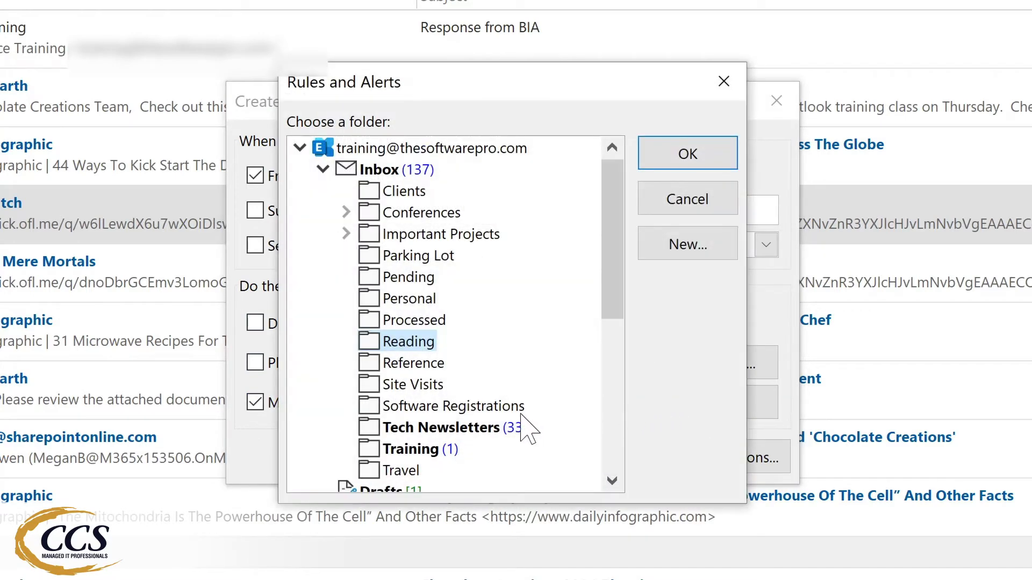
pyautogui.click(414, 428)
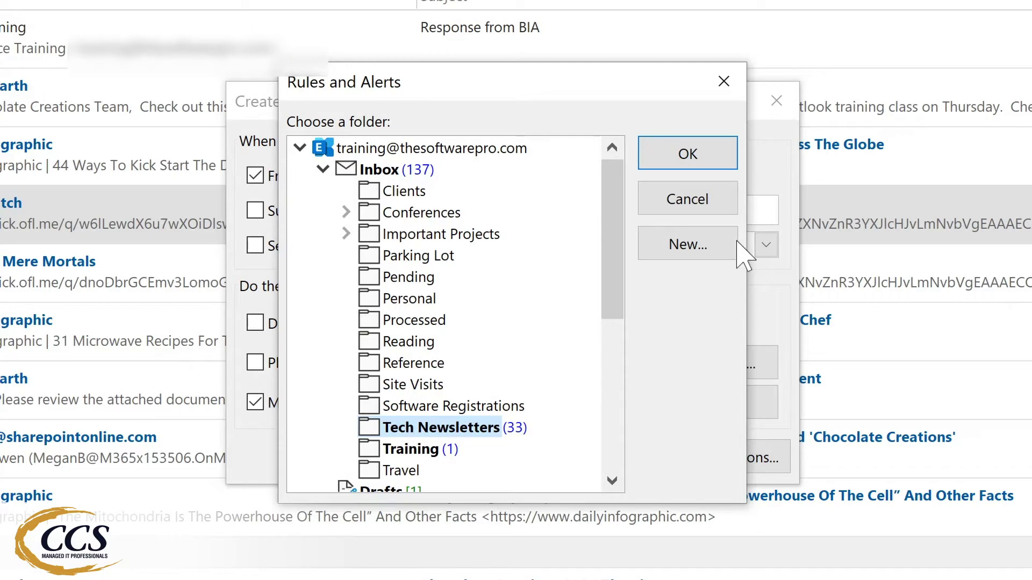
pyautogui.click(699, 154)
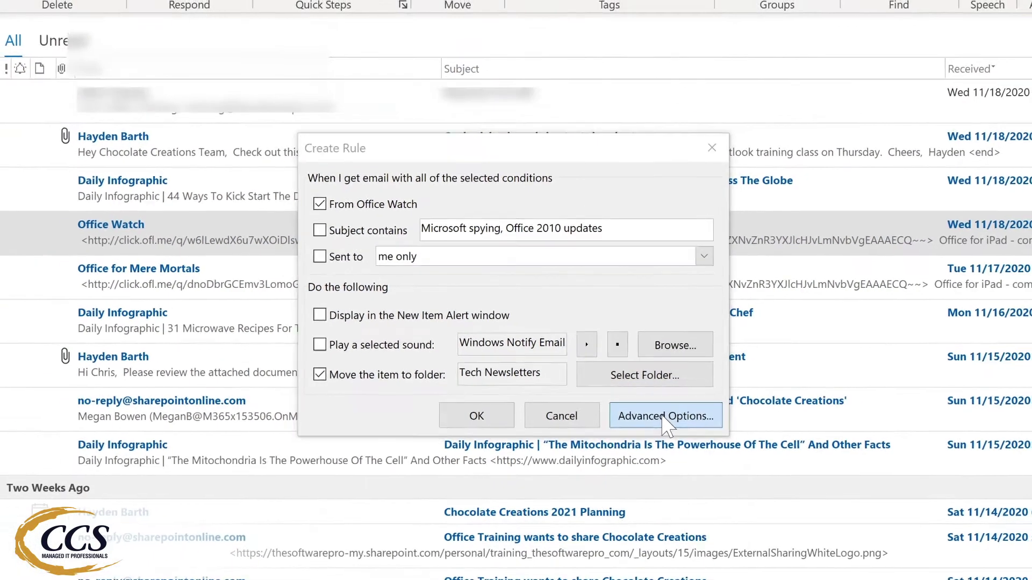
# Go through the rule's advanced conditions, actions and exceptions unchanged, and finish it so that it also runs on messages already in Inbox
pyautogui.click(764, 459)
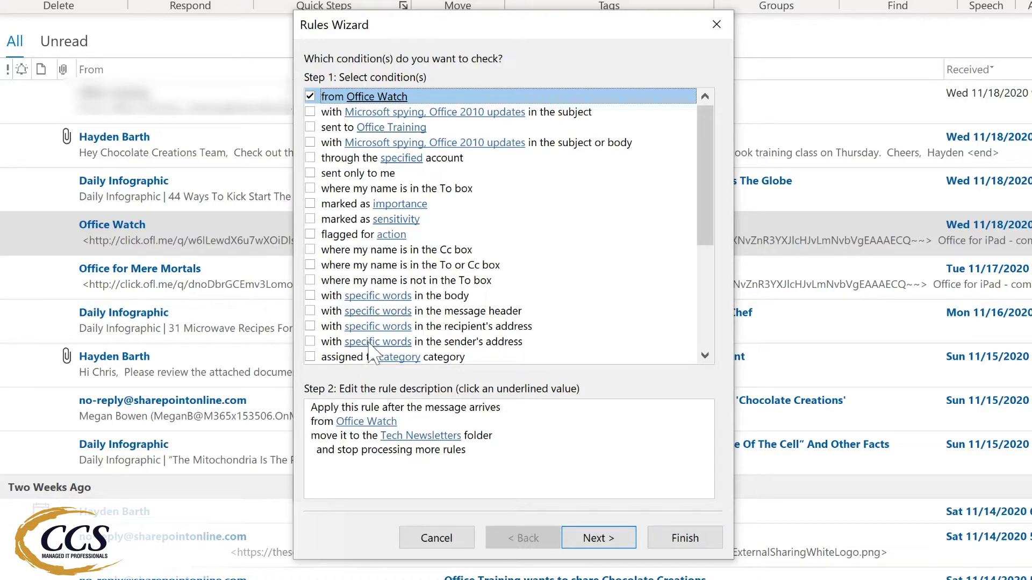
pyautogui.click(599, 538)
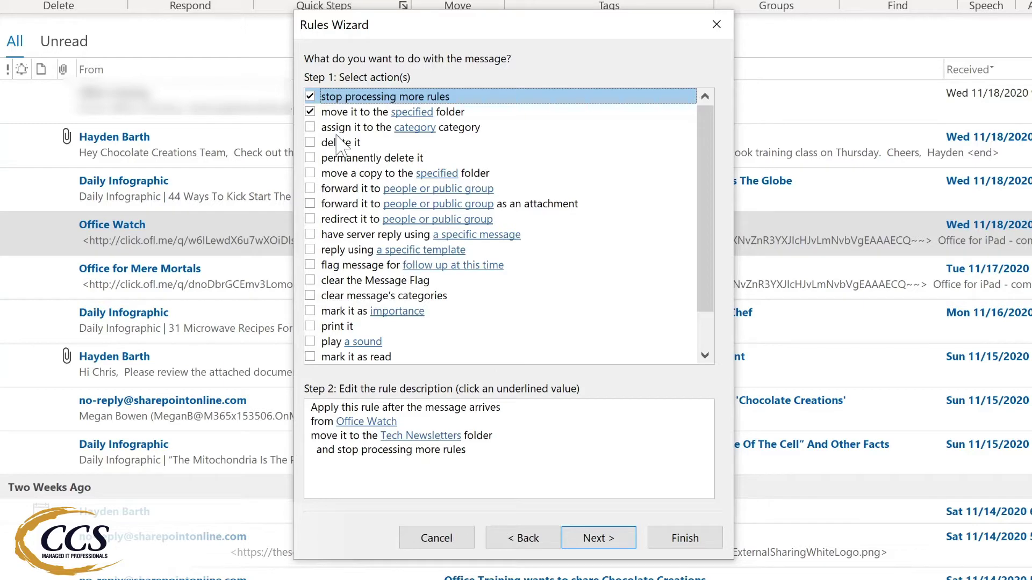
pyautogui.click(594, 539)
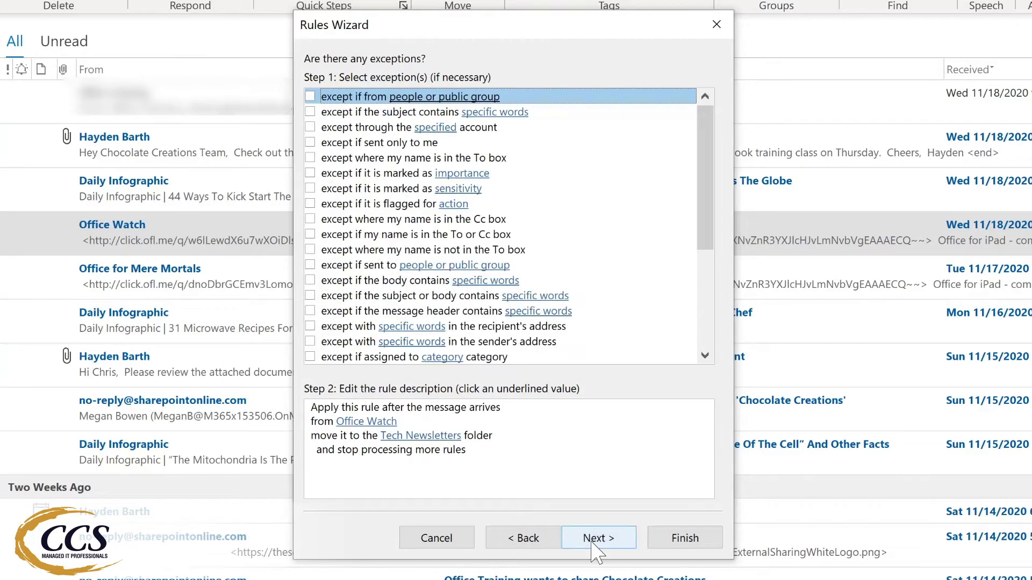
pyautogui.click(594, 539)
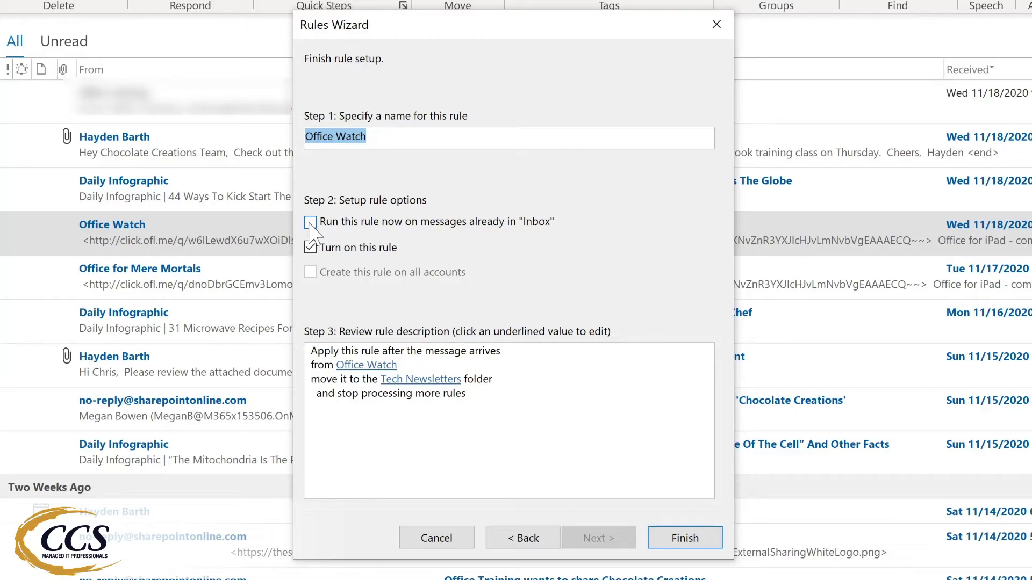
pyautogui.click(310, 223)
pyautogui.click(675, 539)
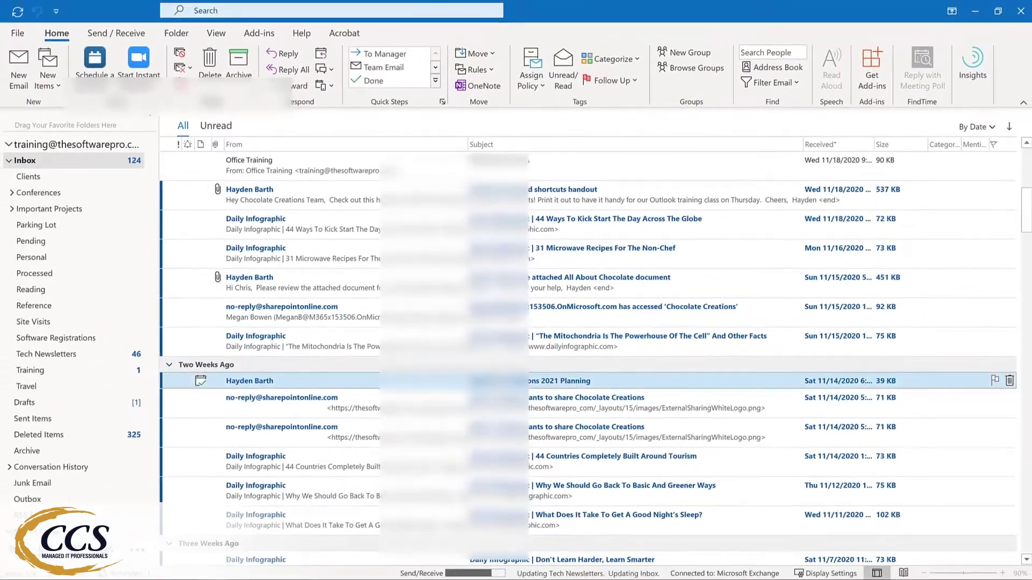
# View the messages in the Tech Newsletters folder and open the management of rules and alerts
pyautogui.click(77, 356)
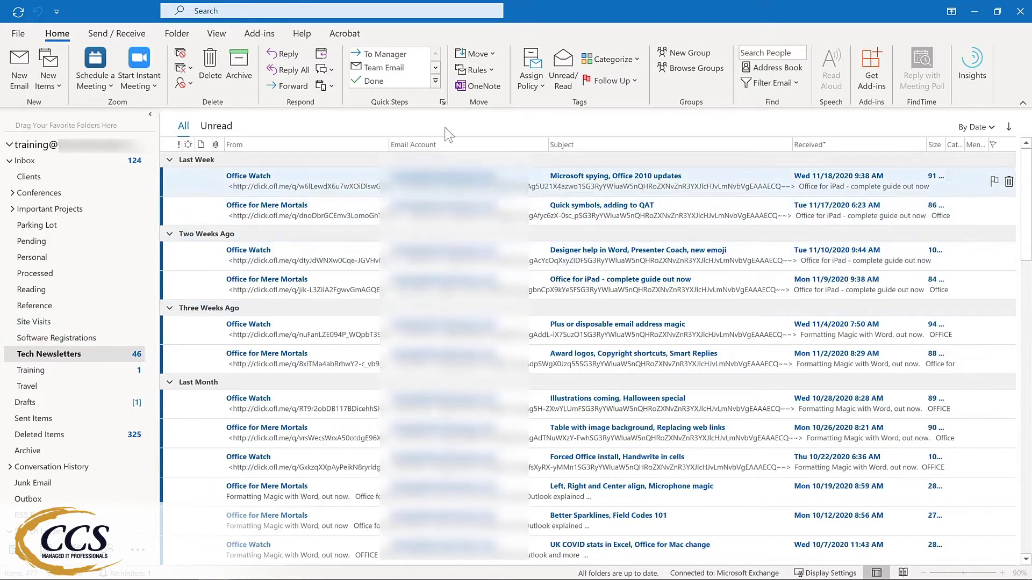
pyautogui.click(476, 70)
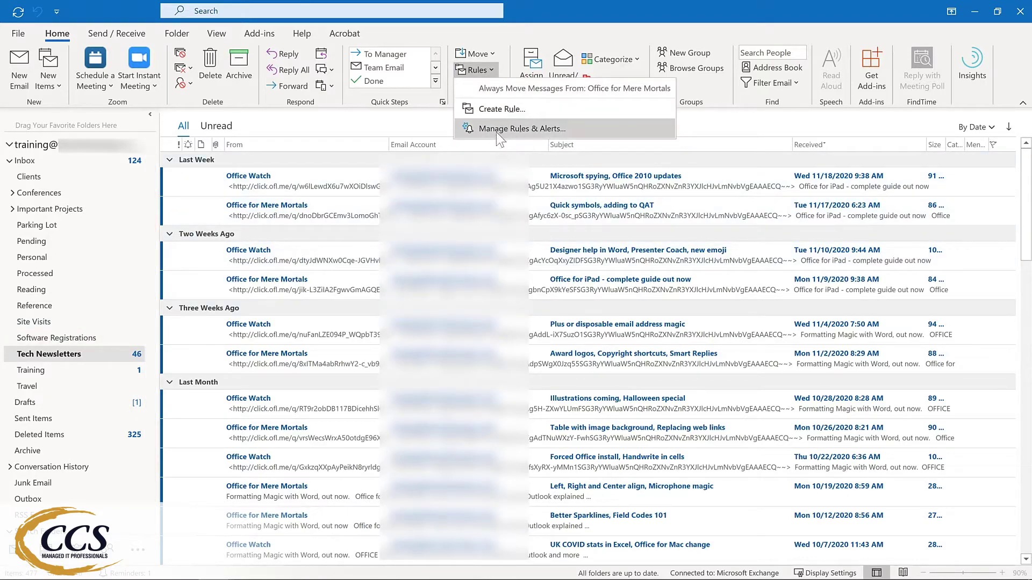
pyautogui.click(494, 128)
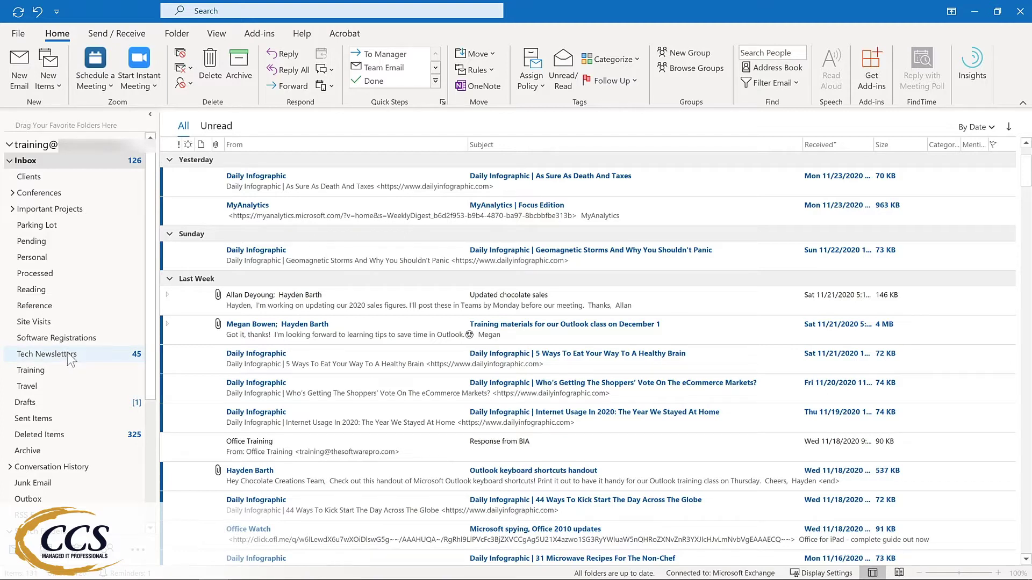
# Add the Tech Newsletters and Training folders to Favorites
pyautogui.moveTo(68, 352); pyautogui.dragTo(70, 121)
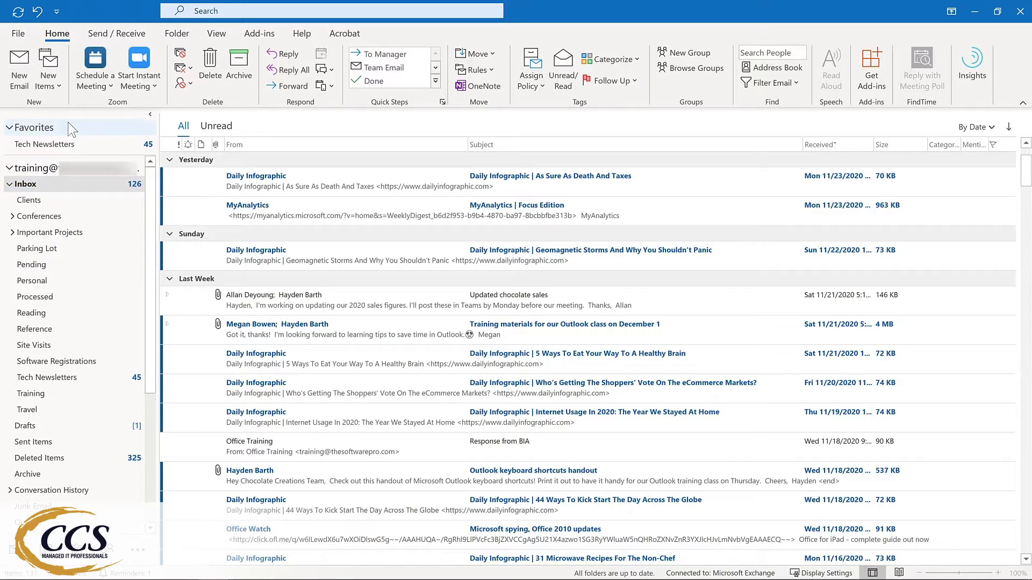
pyautogui.rightClick(52, 395)
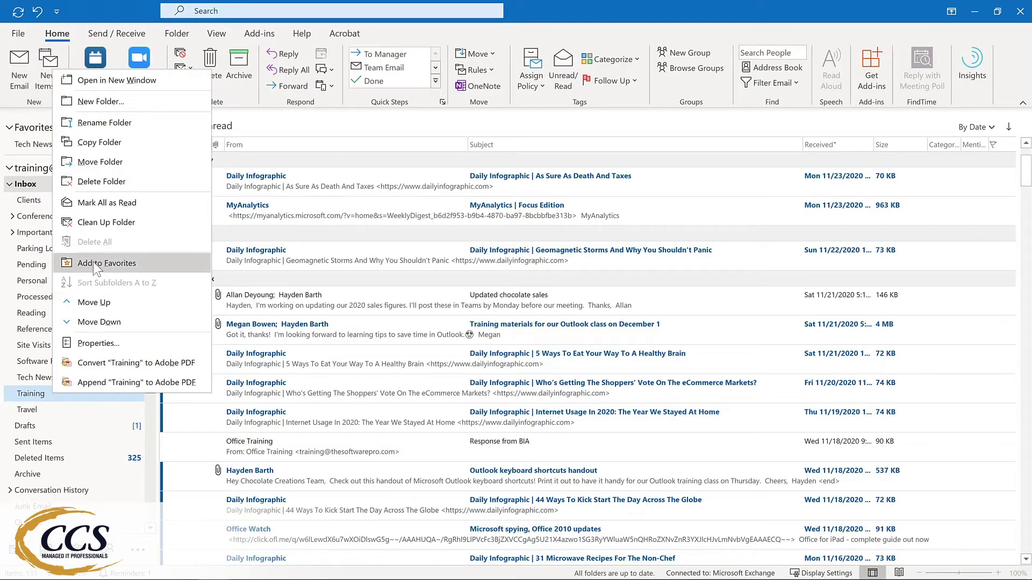
pyautogui.click(92, 262)
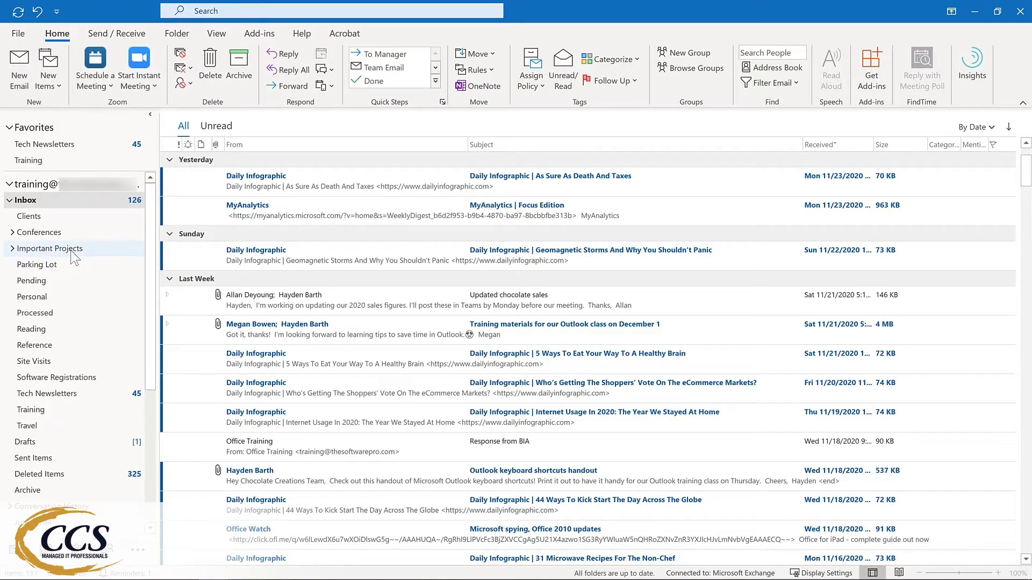
# Add the Important Projects folder to Favorites
pyautogui.click(74, 251)
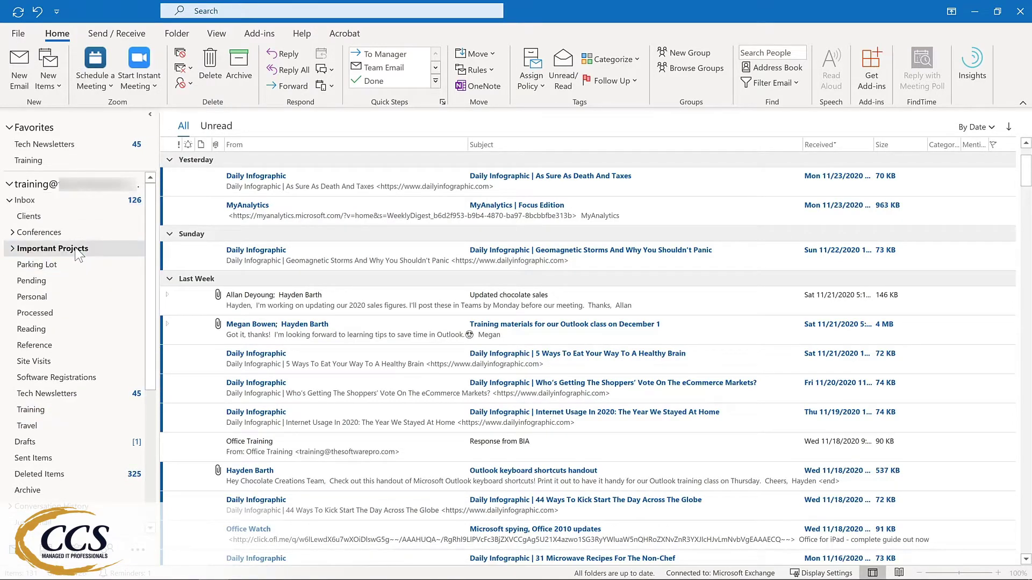
pyautogui.click(177, 35)
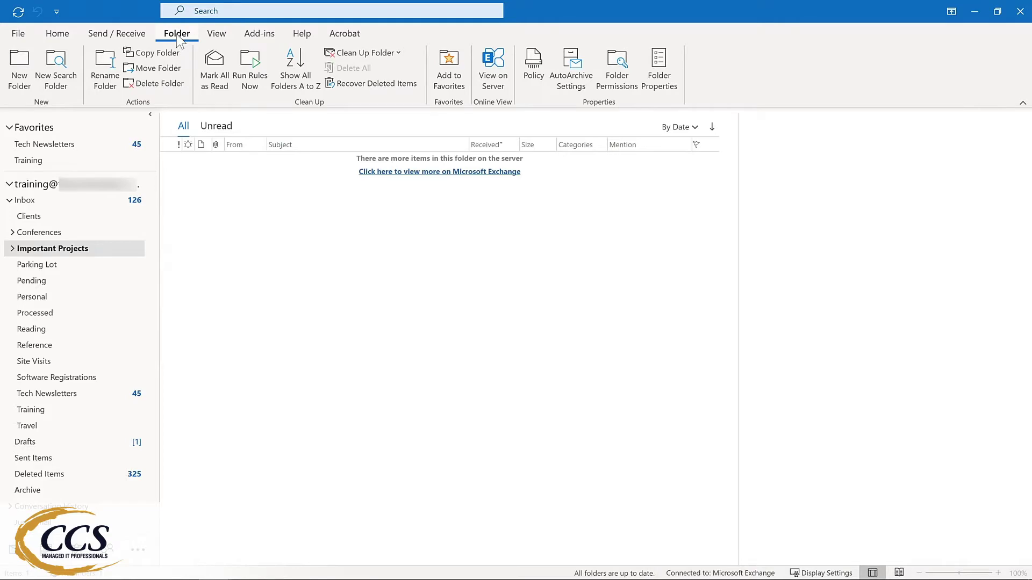
pyautogui.click(440, 73)
# Reorder Favorites so Tech Newsletters comes last, and remove Important Projects from Favorites
pyautogui.click(44, 146)
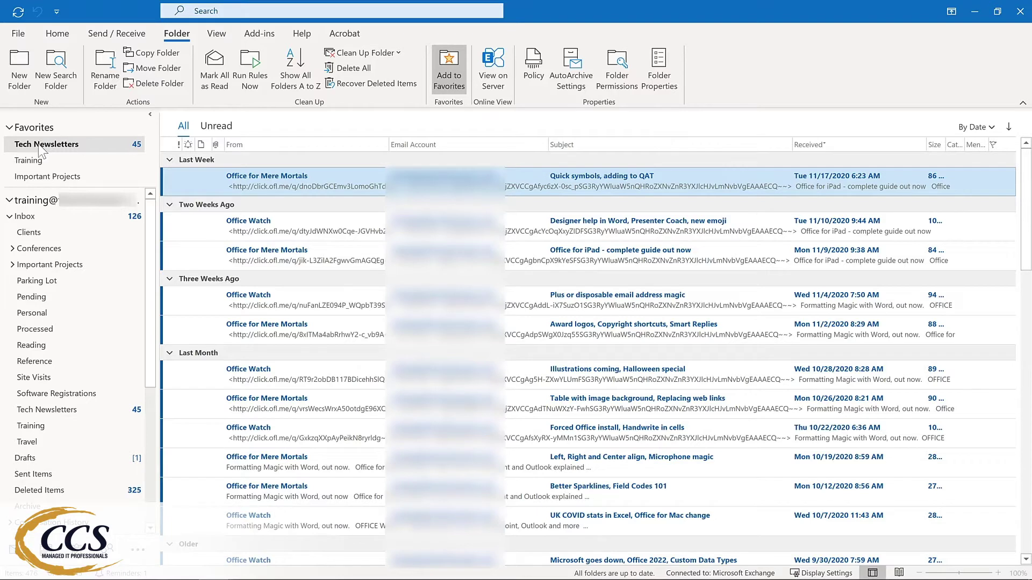
pyautogui.moveTo(41, 152); pyautogui.dragTo(41, 183)
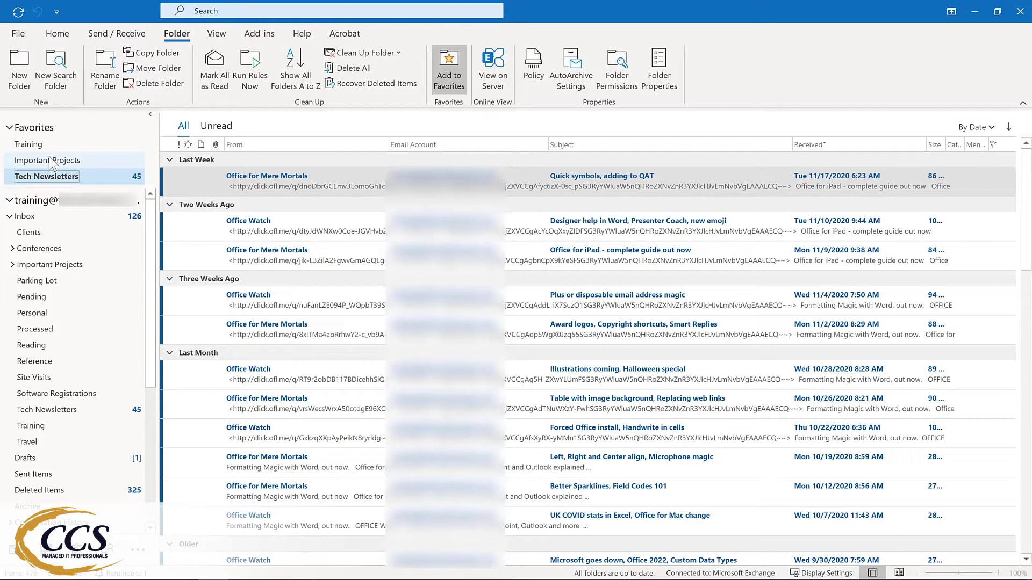
pyautogui.rightClick(52, 161)
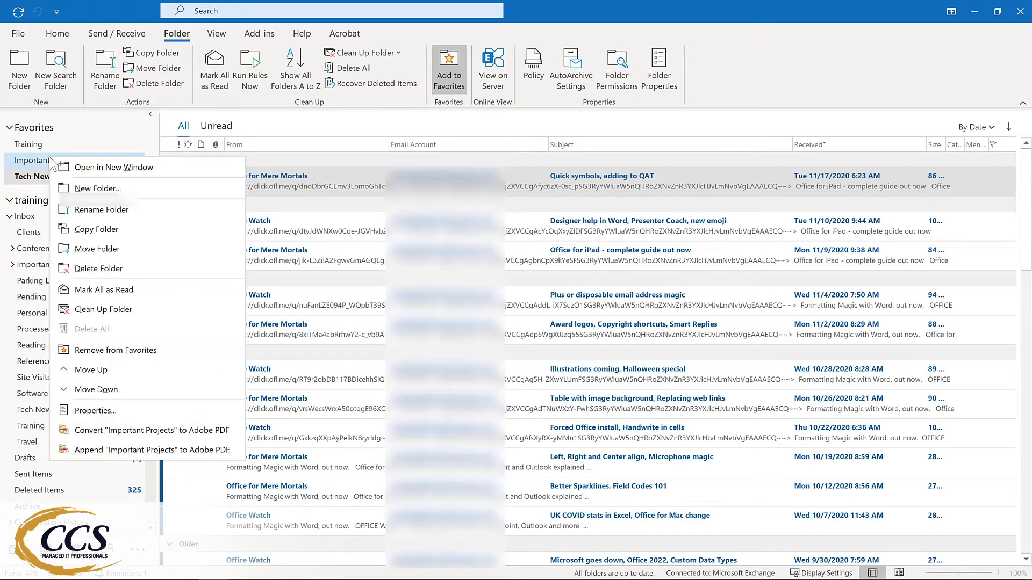
pyautogui.click(105, 350)
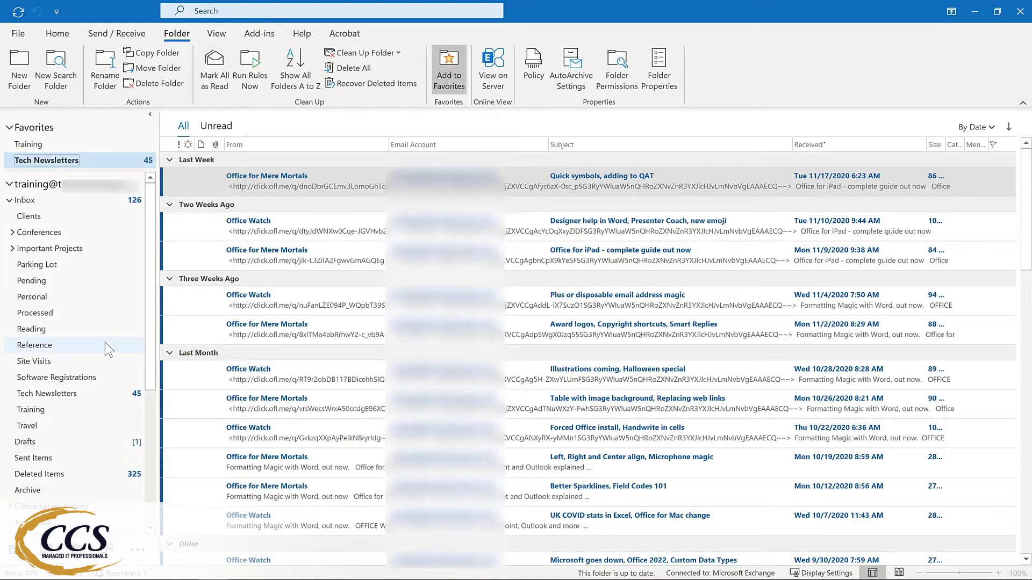
# Return to the Inbox and move the Office Watch email "Microsoft spying, Office 2010 updates" to the Tech Newsletters favorite
pyautogui.hotkey('ctrl', 'shift', 'i')
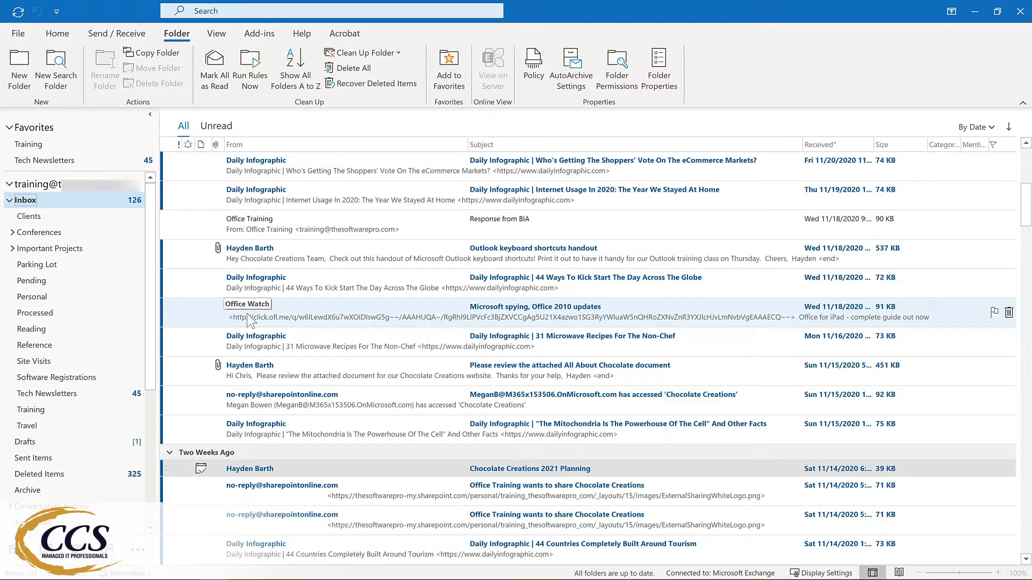
pyautogui.moveTo(249, 319); pyautogui.dragTo(84, 162)
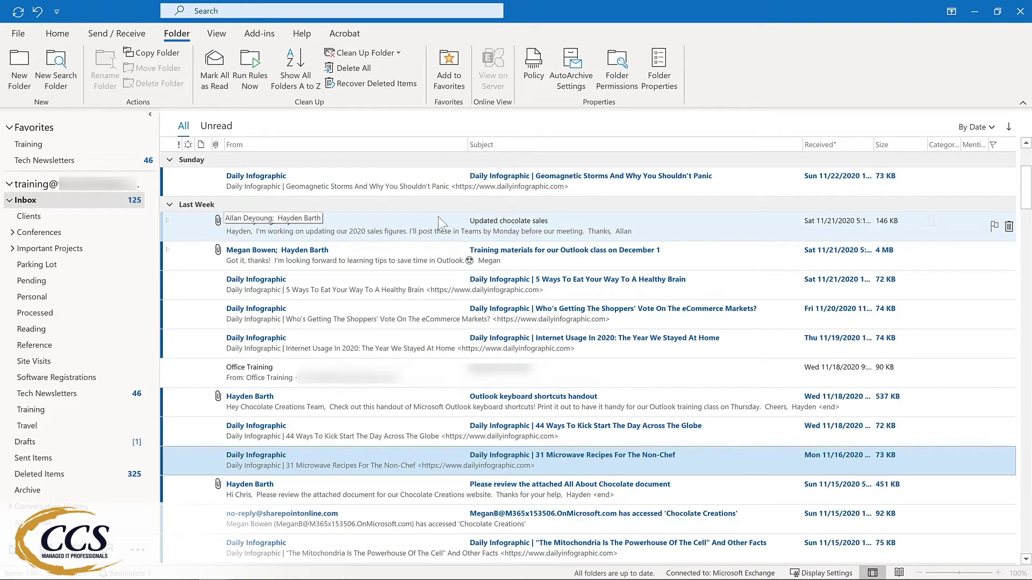
# Flag the "Updated chocolate sales" email for follow-up with a reminder, setting the start date to Monday, November 30, 2020
pyautogui.click(993, 225)
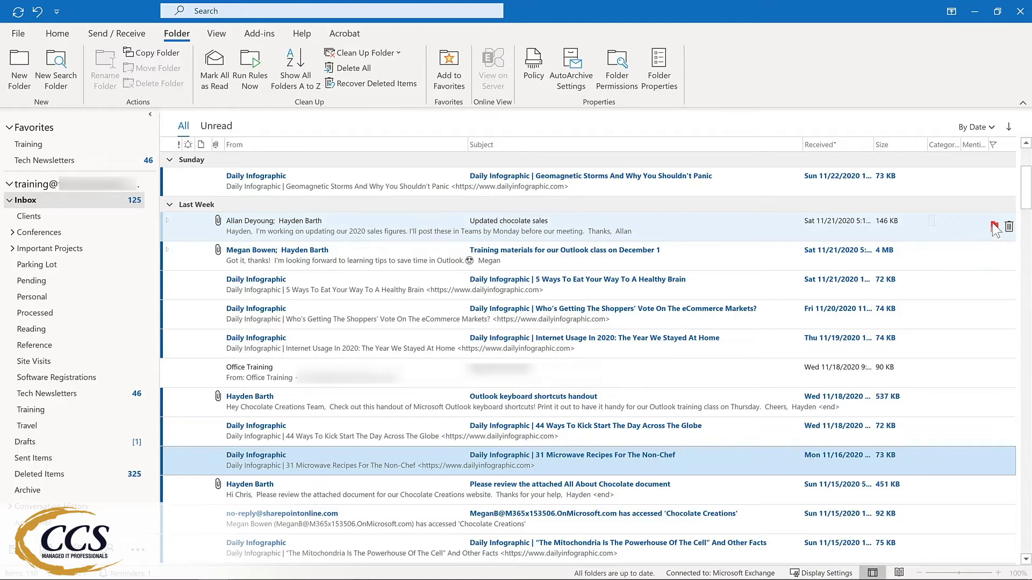
pyautogui.rightClick(995, 229)
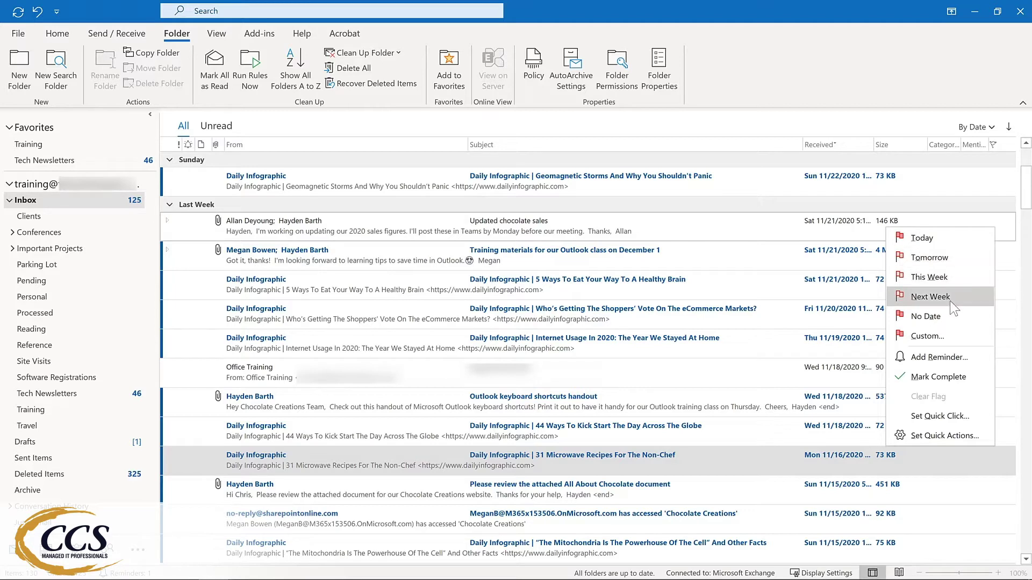
pyautogui.click(937, 354)
pyautogui.click(613, 277)
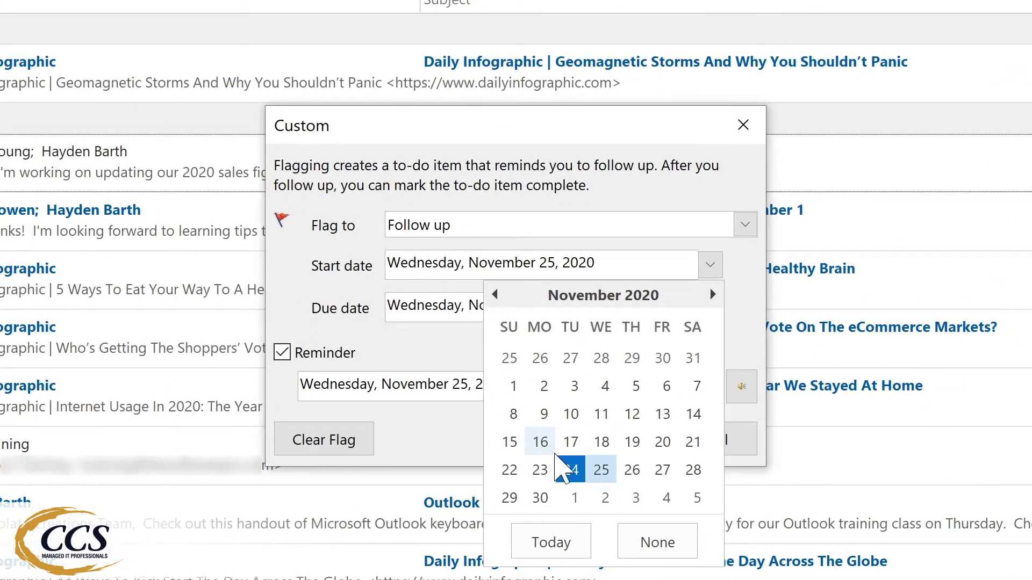
pyautogui.click(541, 498)
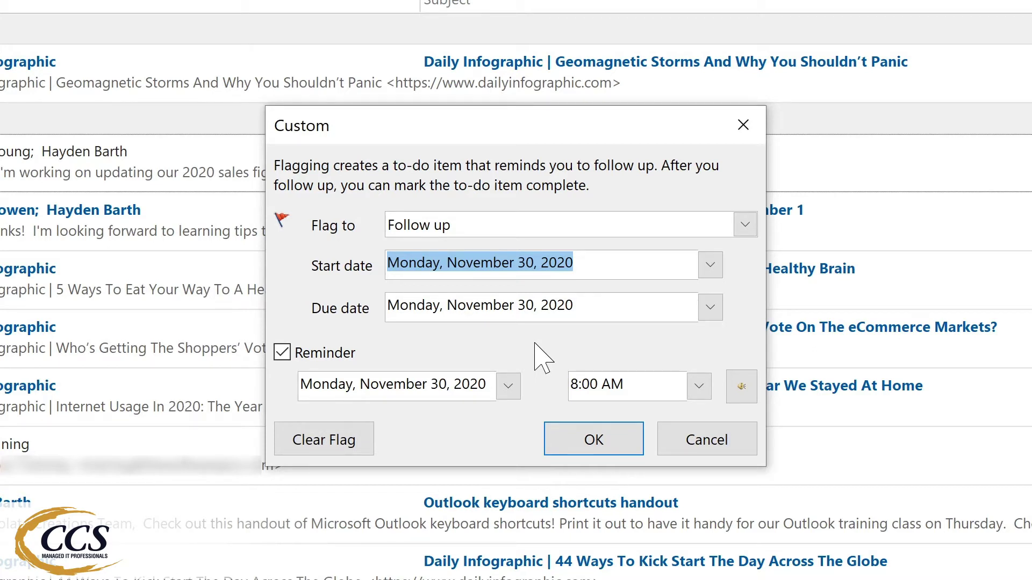
pyautogui.click(599, 446)
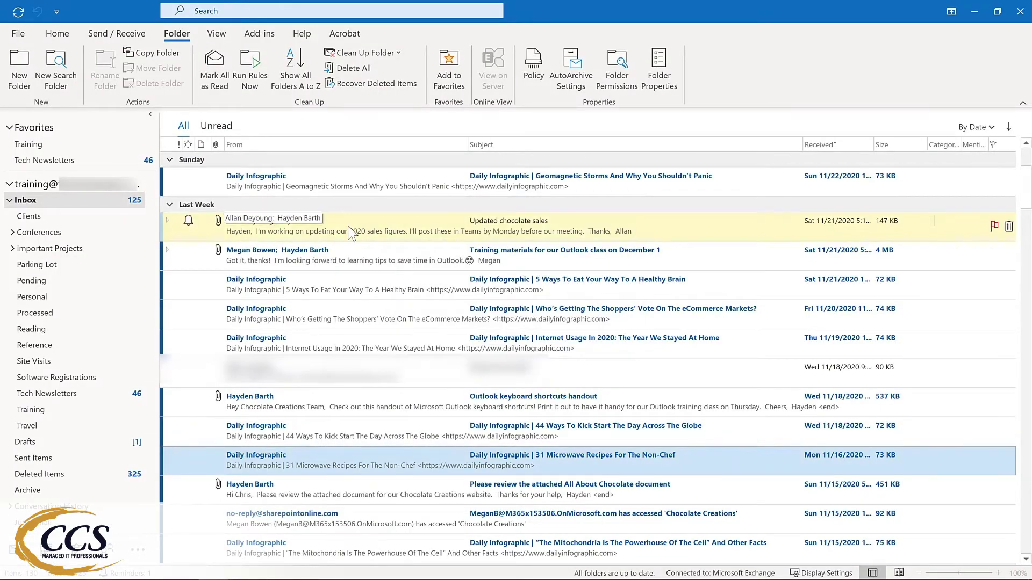
# Open the "Updated chocolate sales" email to check its follow-up details and options, and close it again
pyautogui.doubleClick(350, 232)
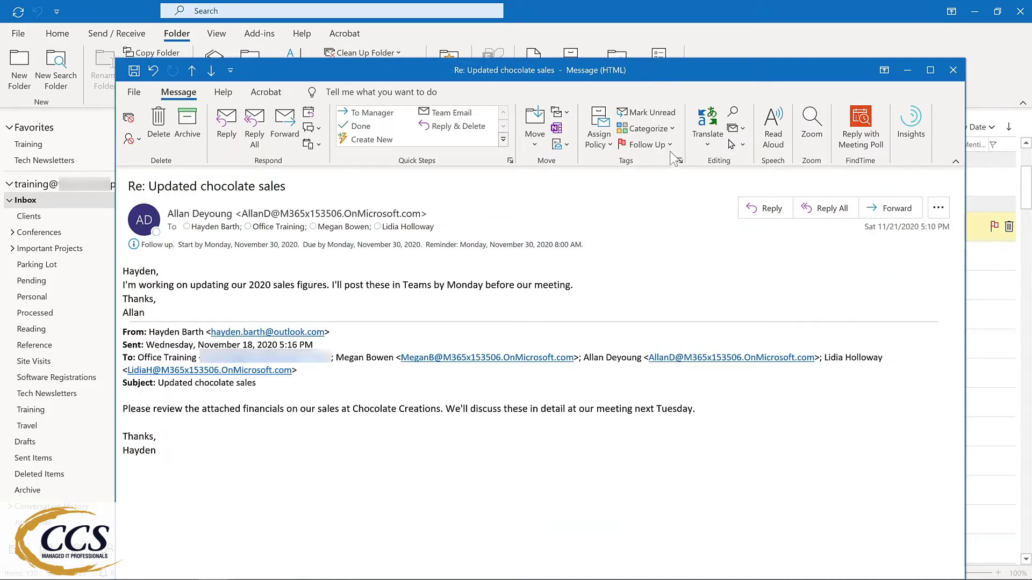
pyautogui.click(667, 144)
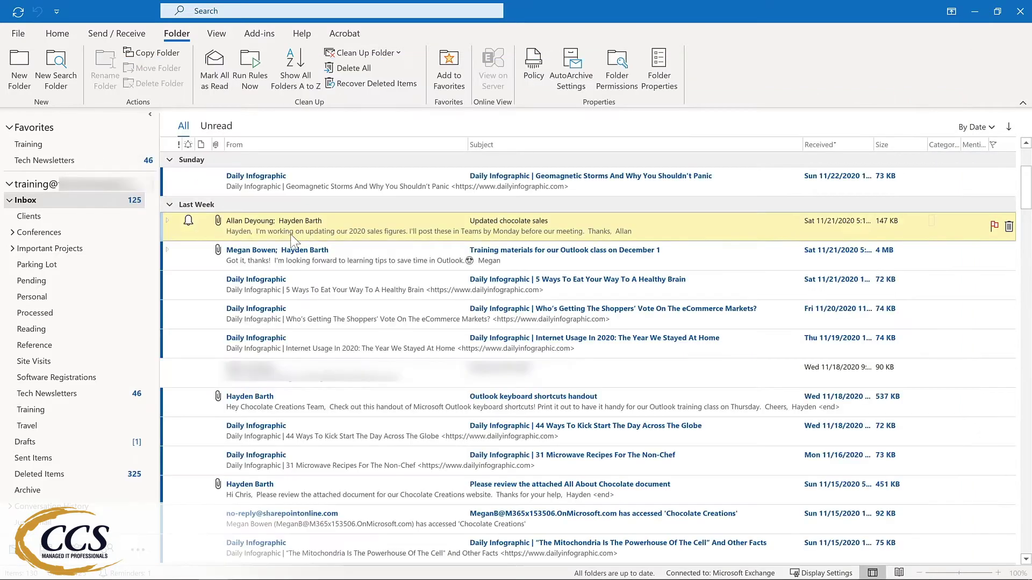
pyautogui.click(953, 70)
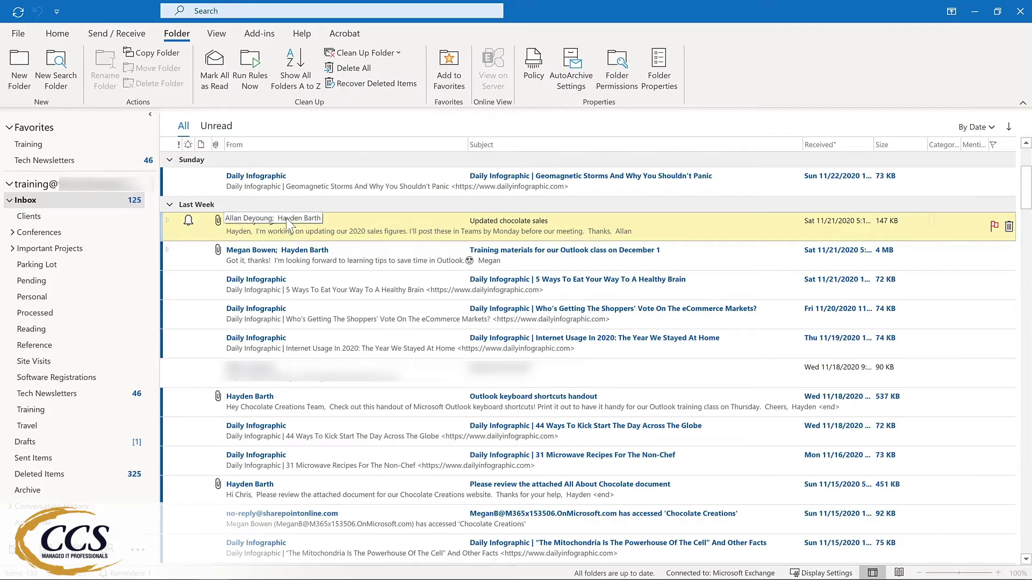
# Copy the "Please review the attached All About Chocolate document" email to Tasks as a task with attachment
pyautogui.scroll(-3, 286, 218)
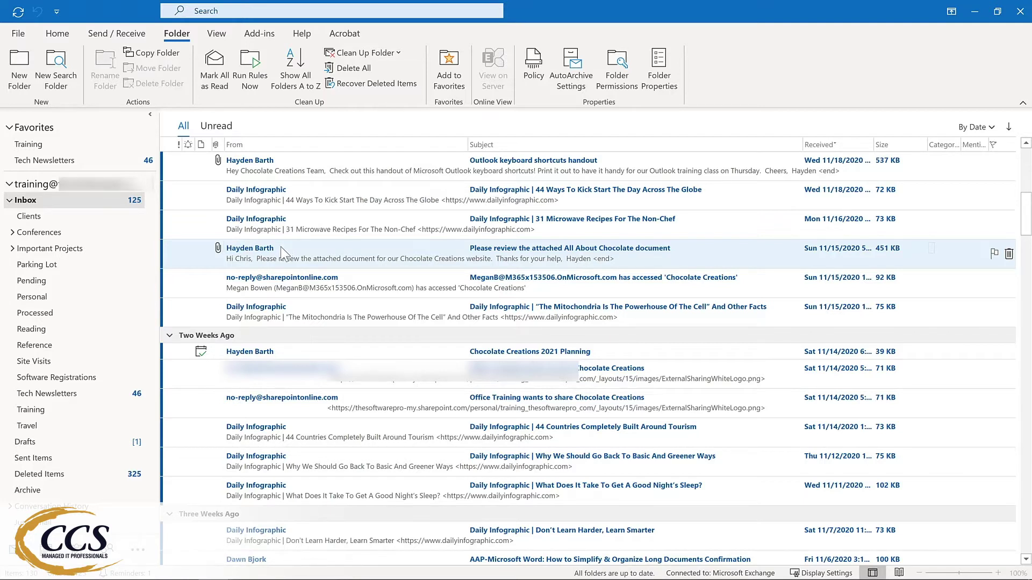
pyautogui.moveTo(280, 247); pyautogui.dragTo(110, 549)
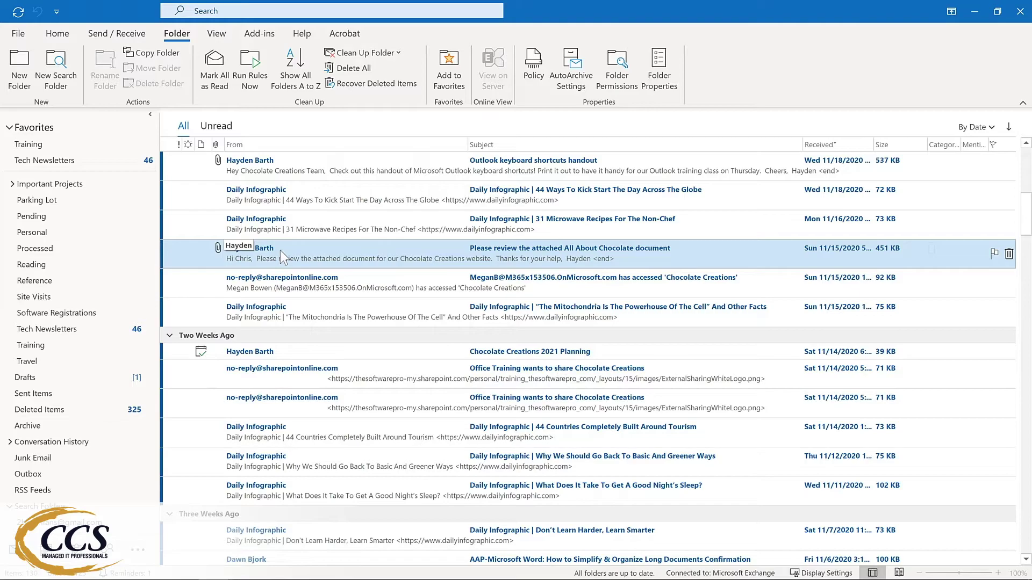
pyautogui.moveTo(279, 250); pyautogui.dragTo(72, 539)
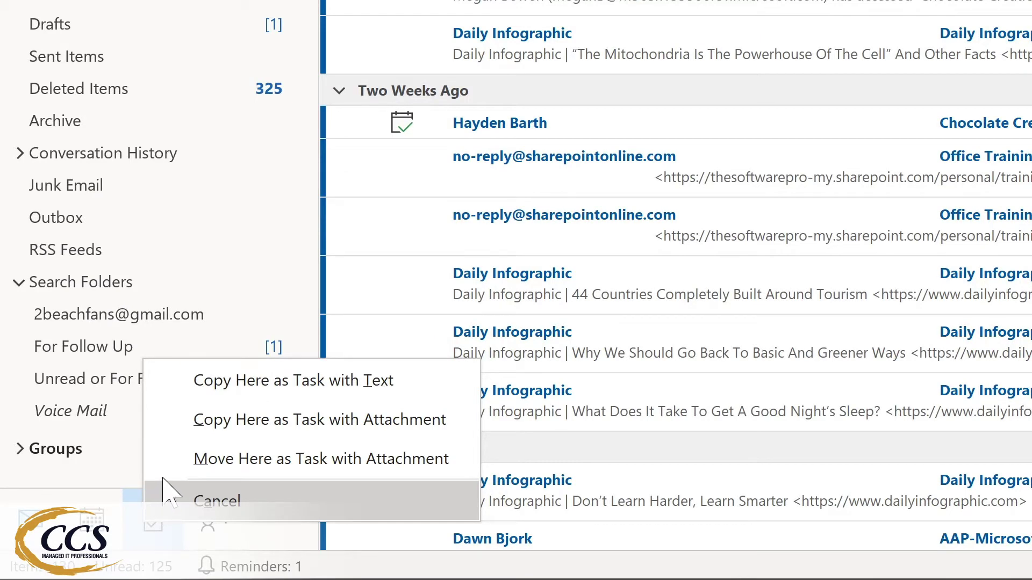
pyautogui.click(194, 425)
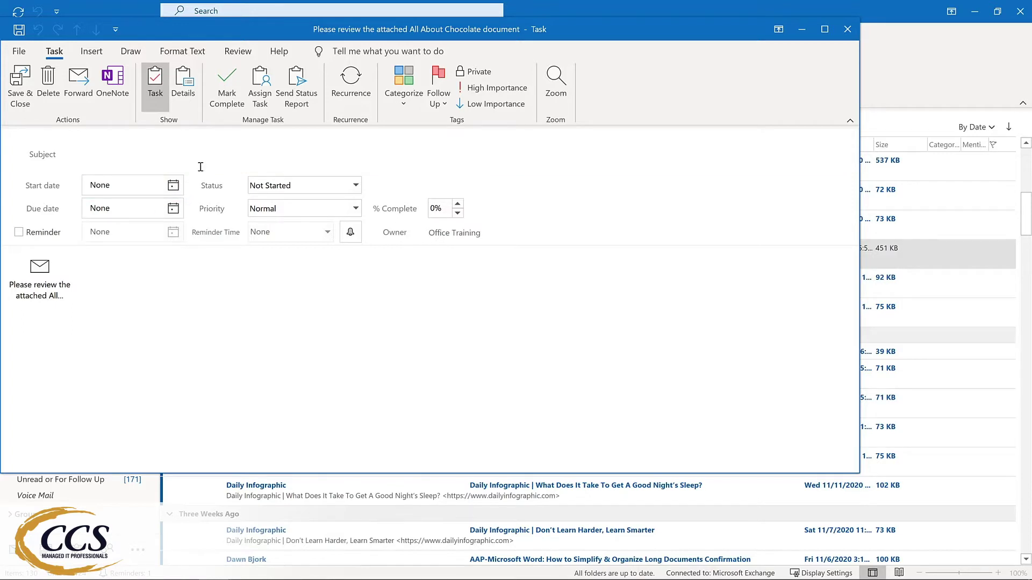
# Set the task's start date to Thursday, December 3, 2020, and turn on its reminder
pyautogui.click(173, 185)
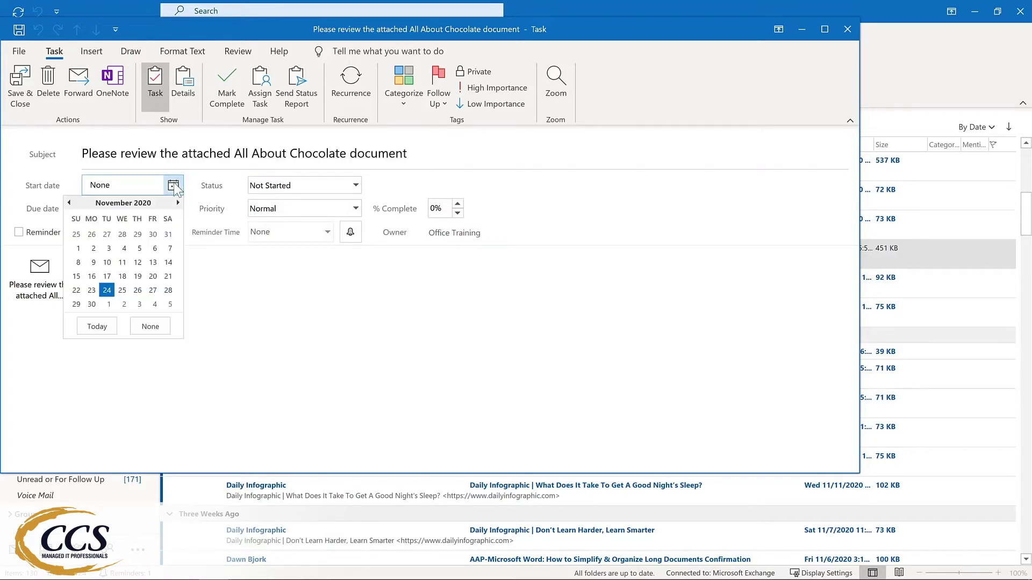
pyautogui.click(140, 304)
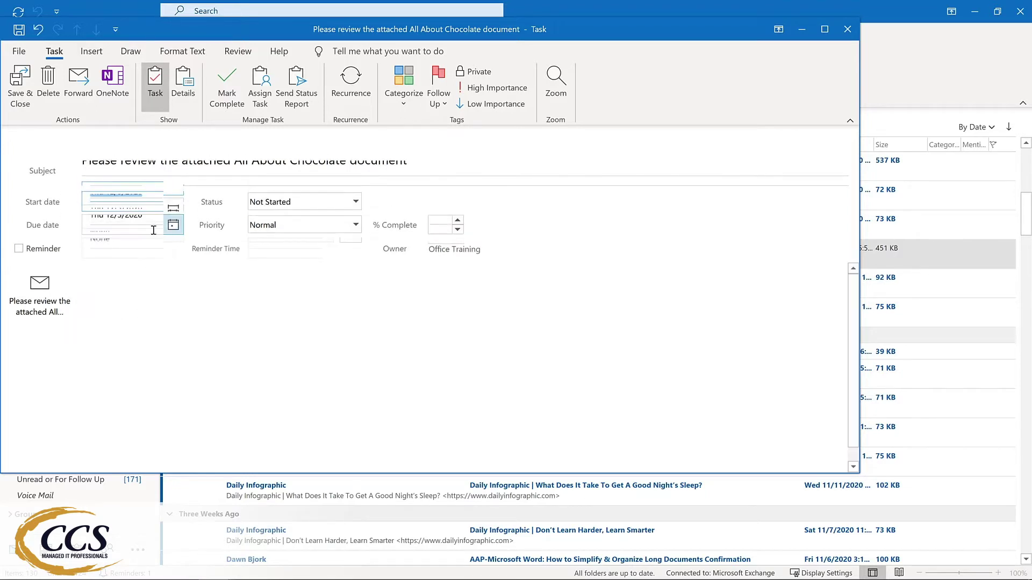
pyautogui.click(19, 248)
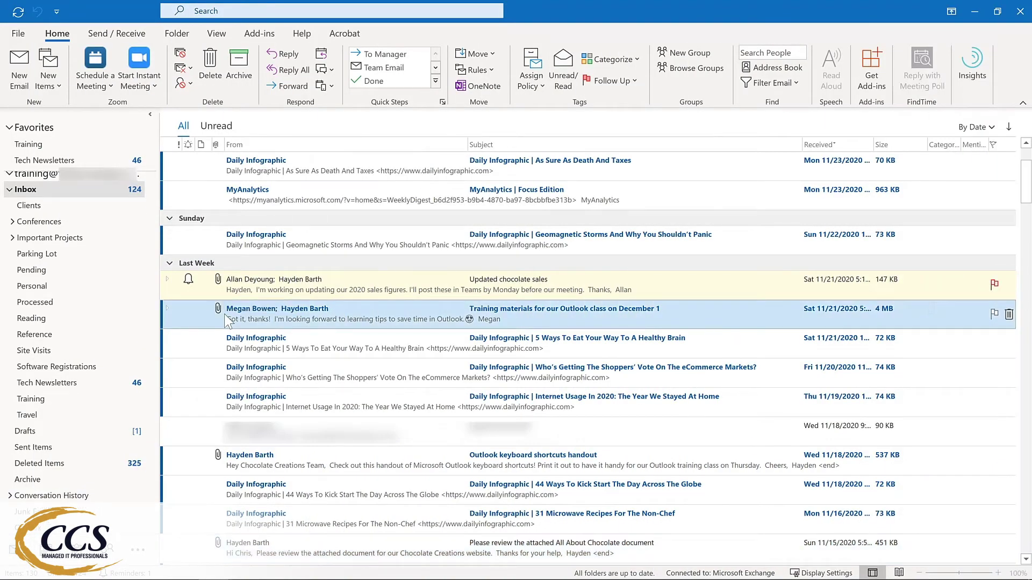
# Turn the December 1 training materials email into the virtual meeting "Review materials for Outlook training" on 11/30/2020, 11:00 AM to 12:00 PM, and send the invitation
pyautogui.moveTo(215, 317); pyautogui.dragTo(86, 508)
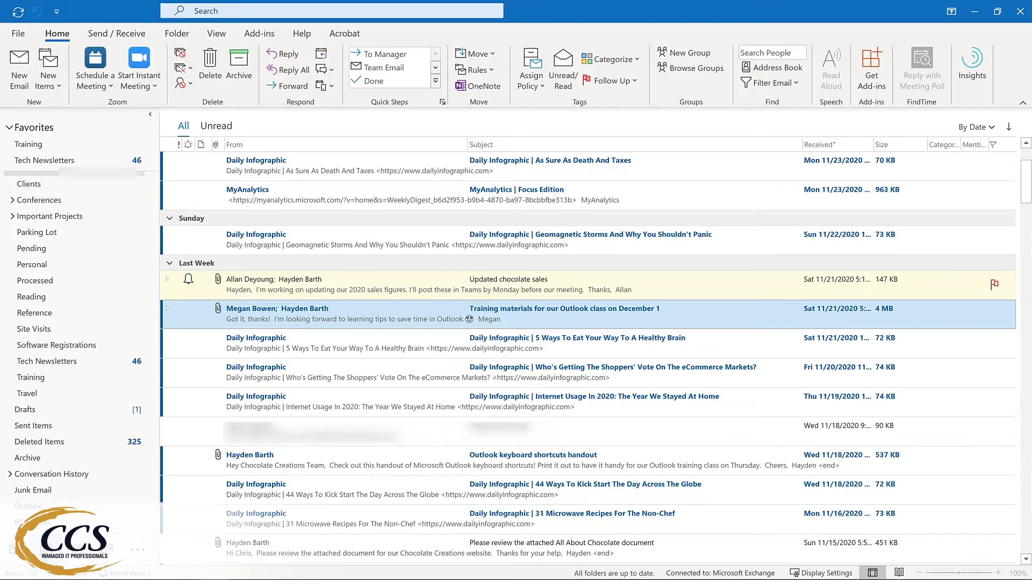
pyautogui.moveTo(86, 508); pyautogui.dragTo(47, 551)
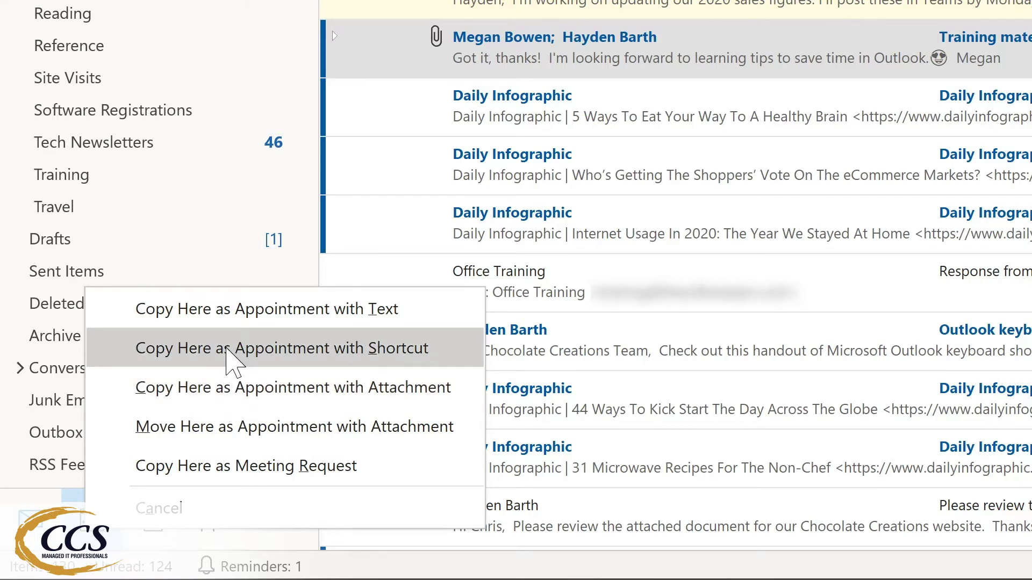
pyautogui.click(230, 349)
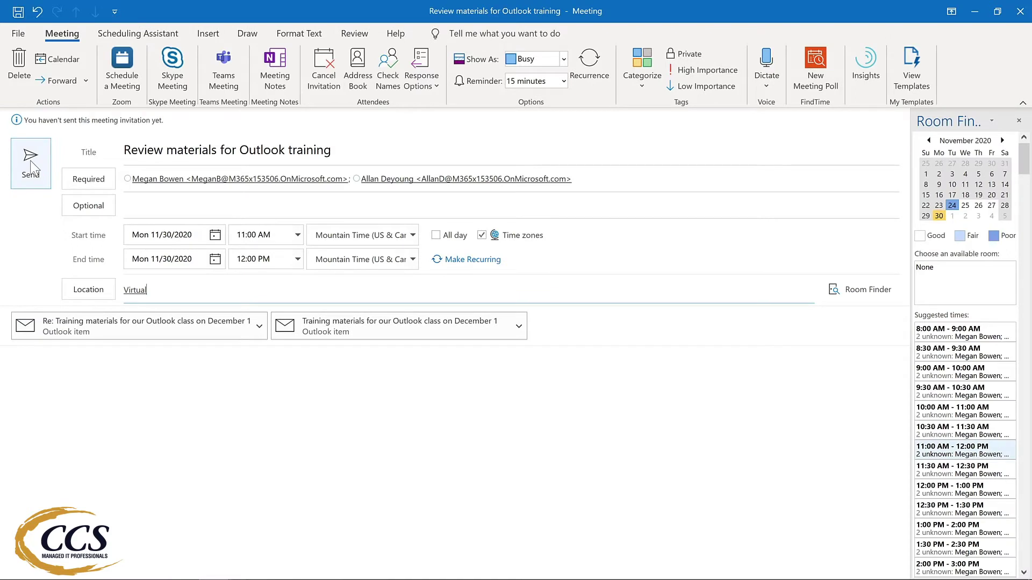
pyautogui.click(30, 167)
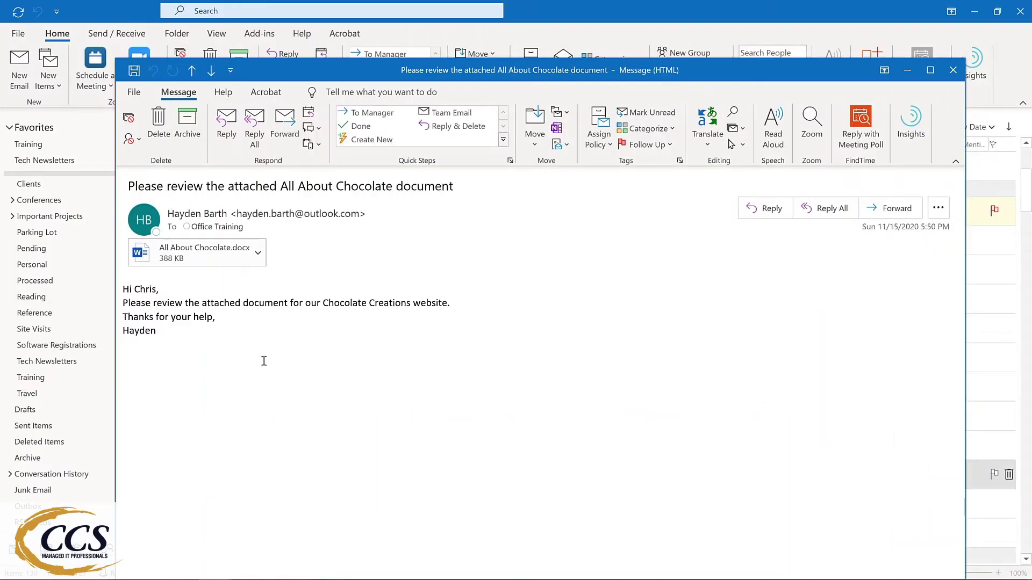
# Open the program options from the opened "Please review the attached All About Chocolate document" email
pyautogui.click(134, 92)
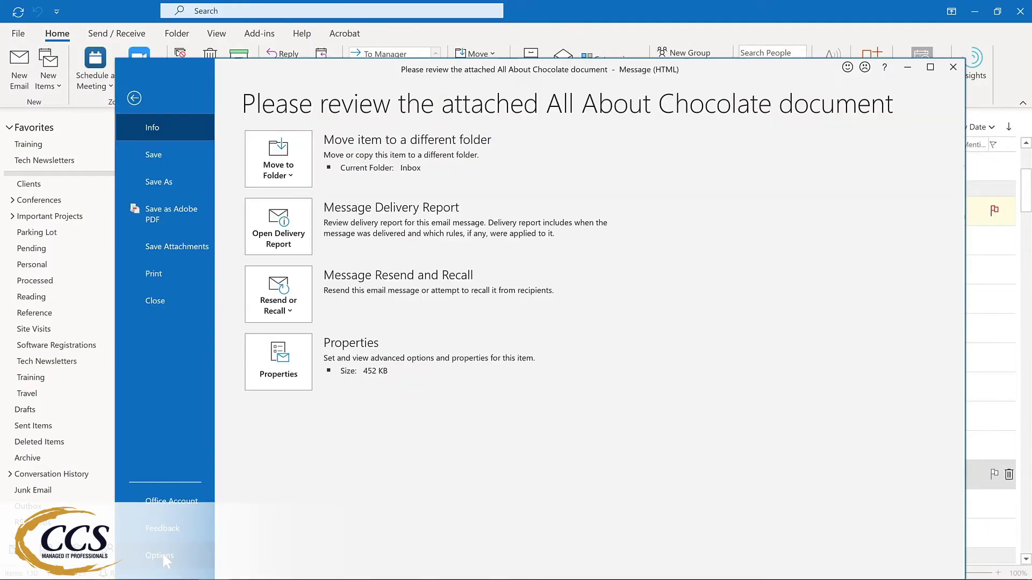
pyautogui.click(162, 553)
pyautogui.click(315, 272)
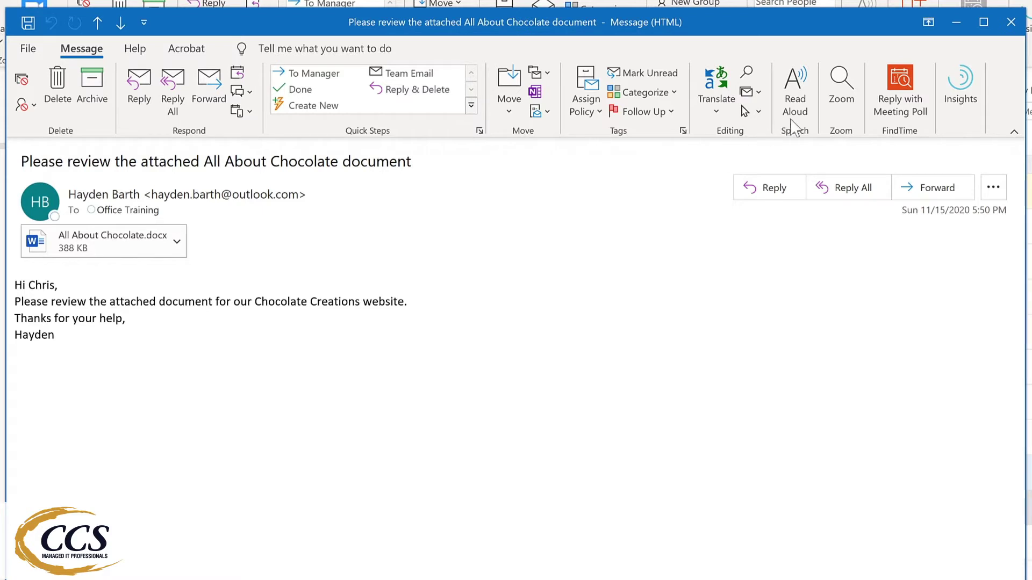
# Play the All About Chocolate email with Read Aloud, pausing it and restarting from the sentence about the attached document
pyautogui.click(794, 91)
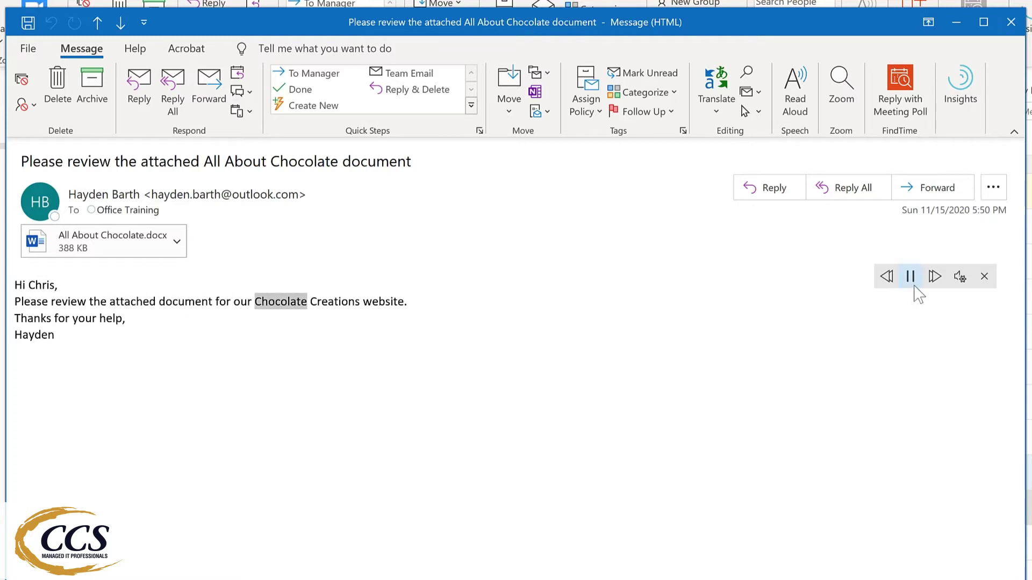
pyautogui.click(911, 278)
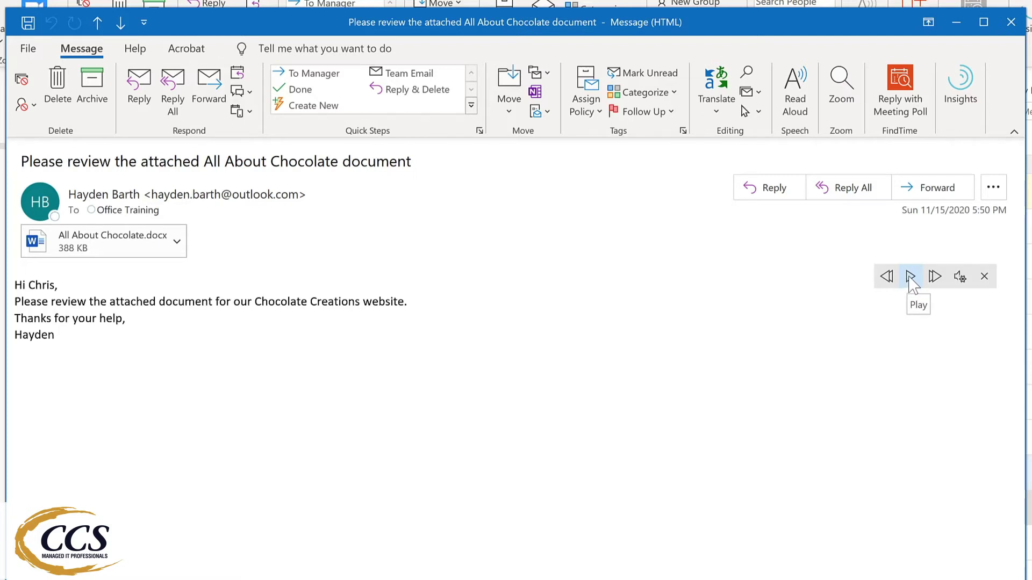
pyautogui.click(181, 301)
pyautogui.click(912, 276)
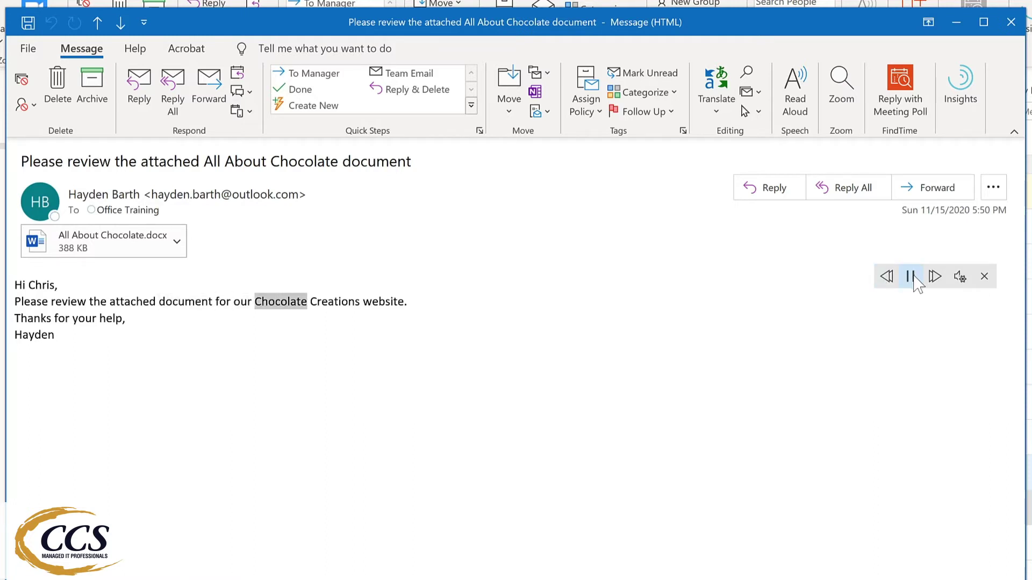
pyautogui.click(912, 276)
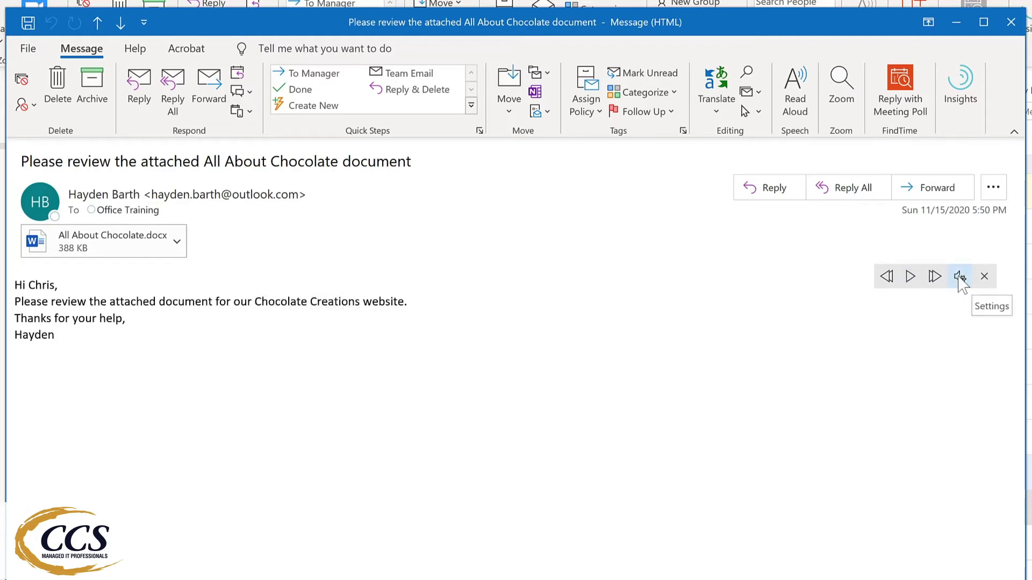
# Make the Read Aloud reading speed slightly faster, choose the Microsoft Mark voice, and resume playback
pyautogui.click(959, 278)
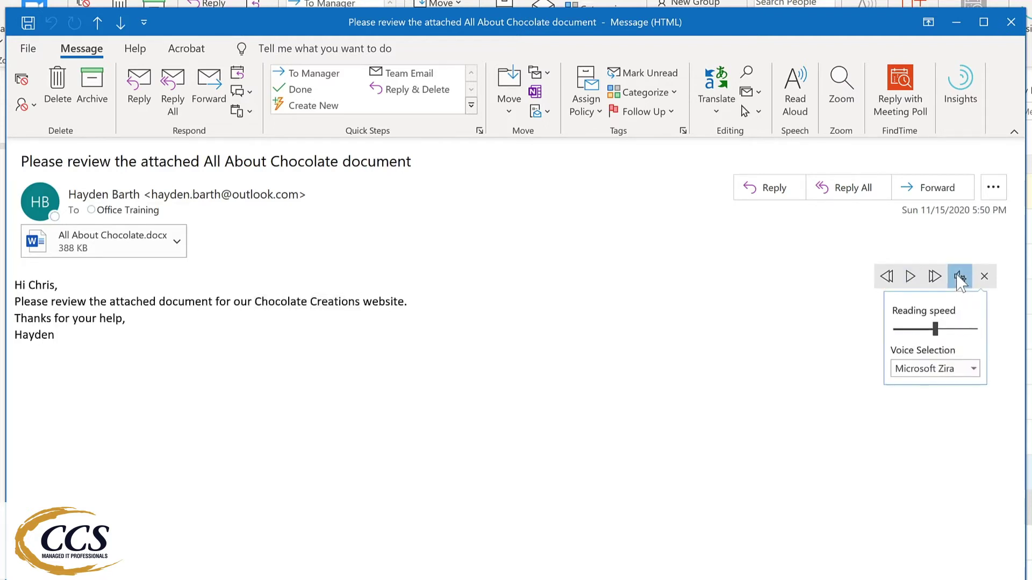
pyautogui.moveTo(938, 331); pyautogui.dragTo(946, 331)
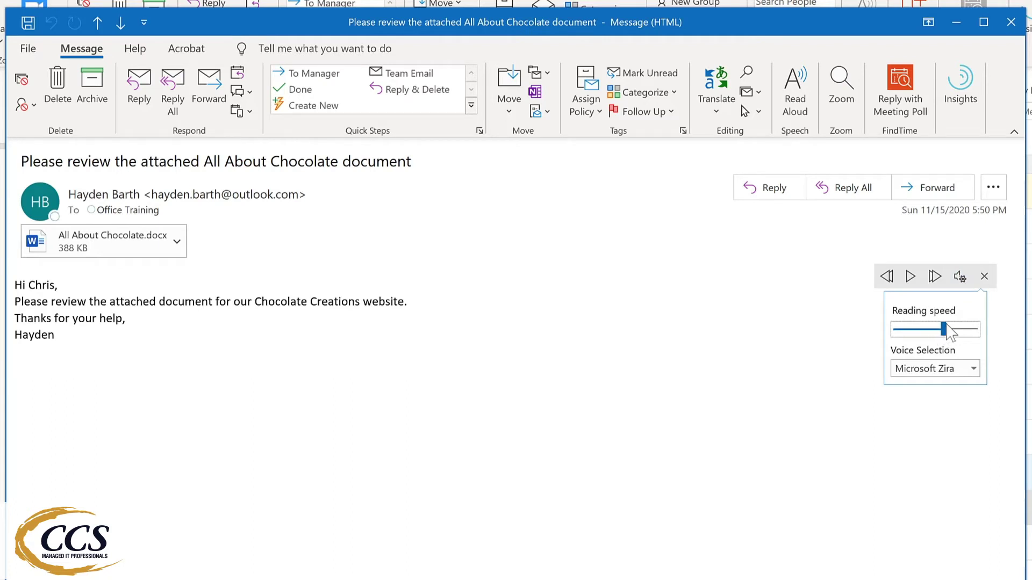
pyautogui.click(974, 369)
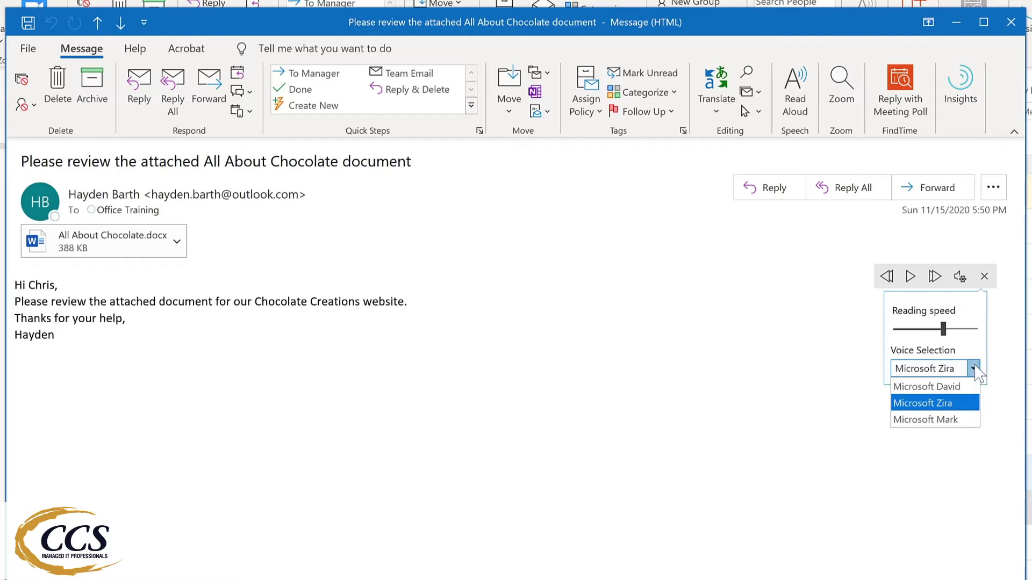
pyautogui.click(960, 420)
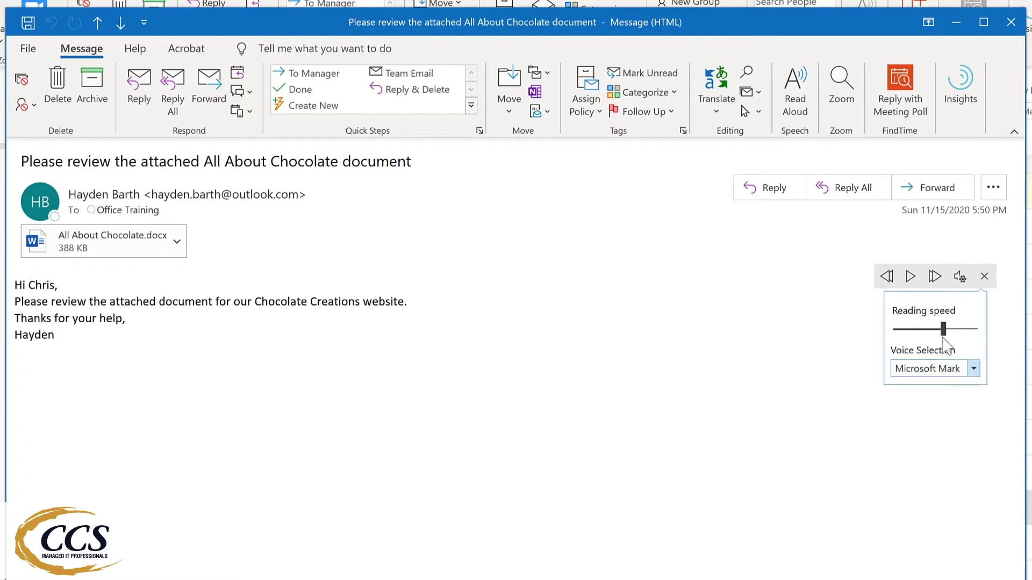
pyautogui.click(911, 277)
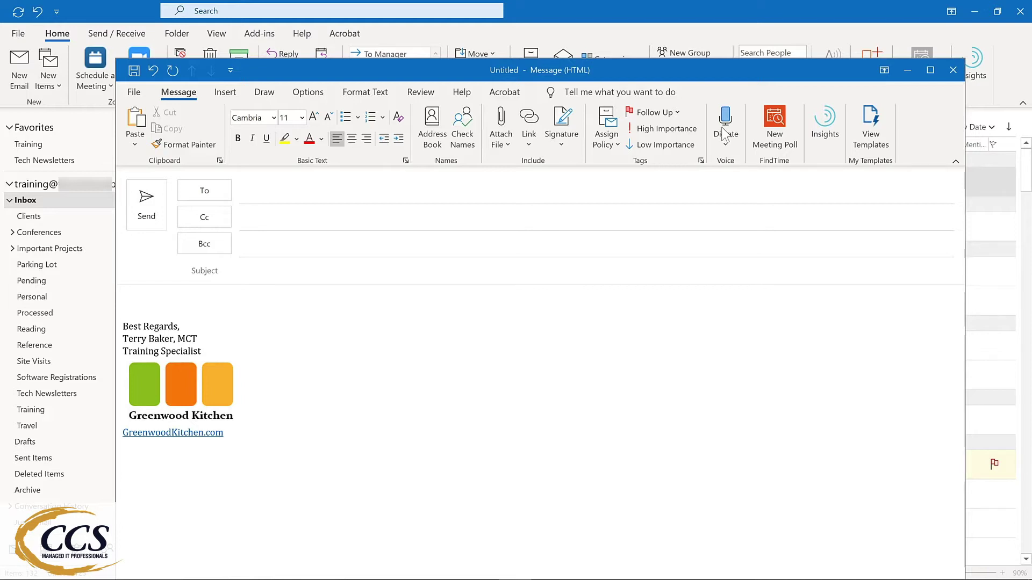
# Start dictation in the new blank email and continue it in the message body above the signature
pyautogui.click(726, 132)
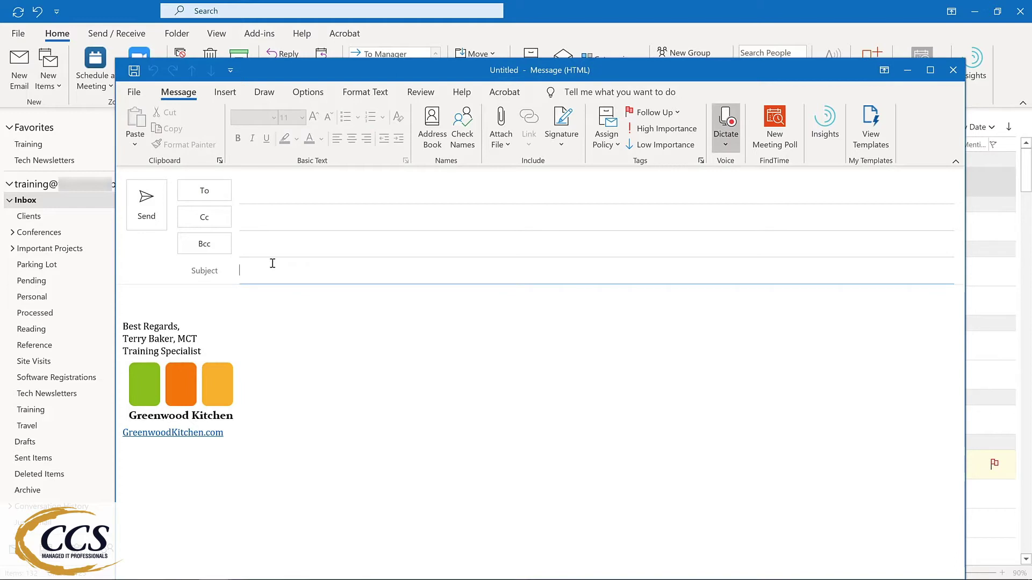
pyautogui.click(211, 304)
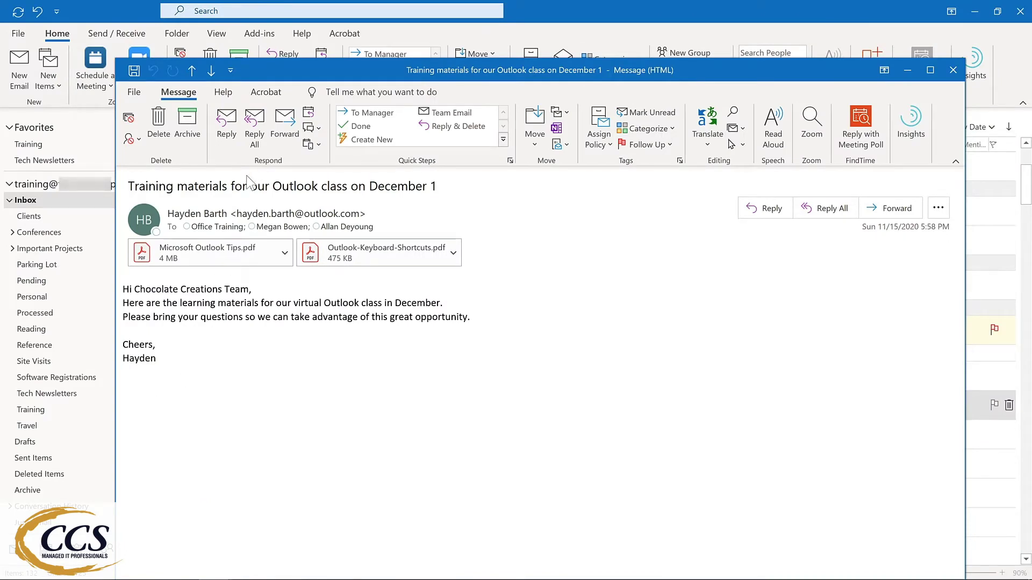
# Reply to everyone on the training materials email with "Thanks so much! I'm looking forward to working together to learn how to be more productive with Outlook."
pyautogui.click(256, 130)
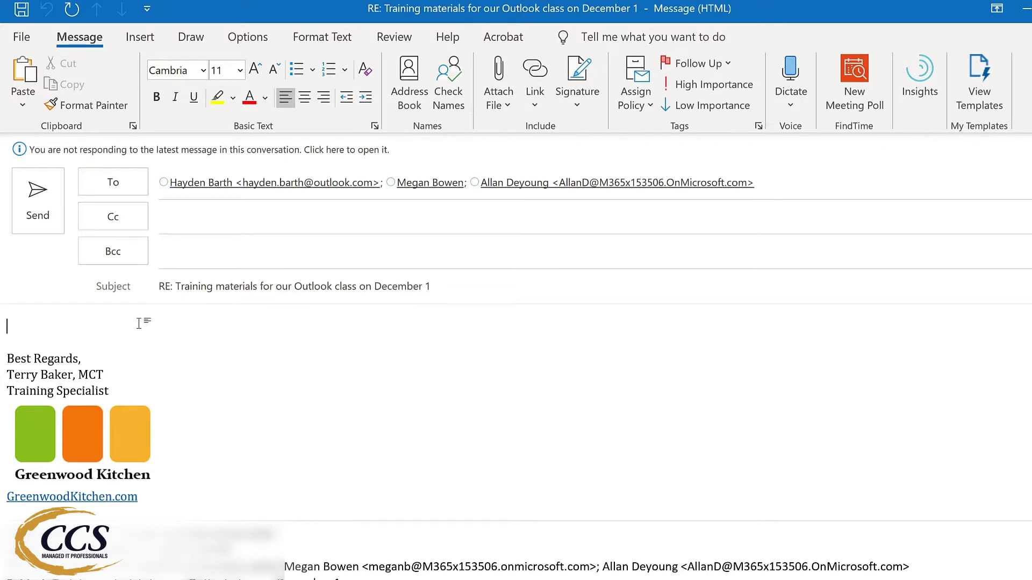
pyautogui.hotkey('ctrl', 'v')
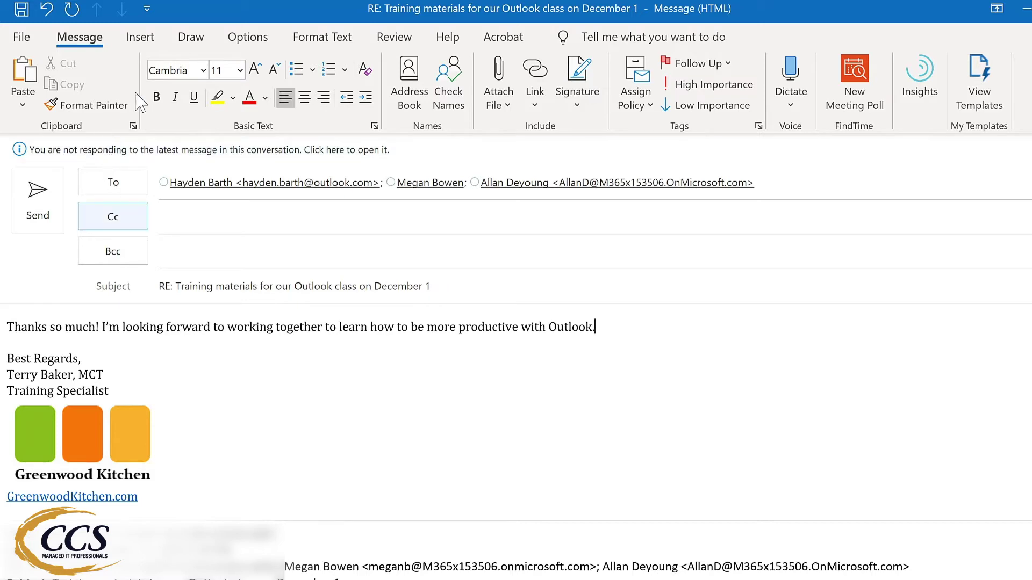
# Delay delivery of the reply until 11/30/2020 at 7:00 AM
pyautogui.click(258, 43)
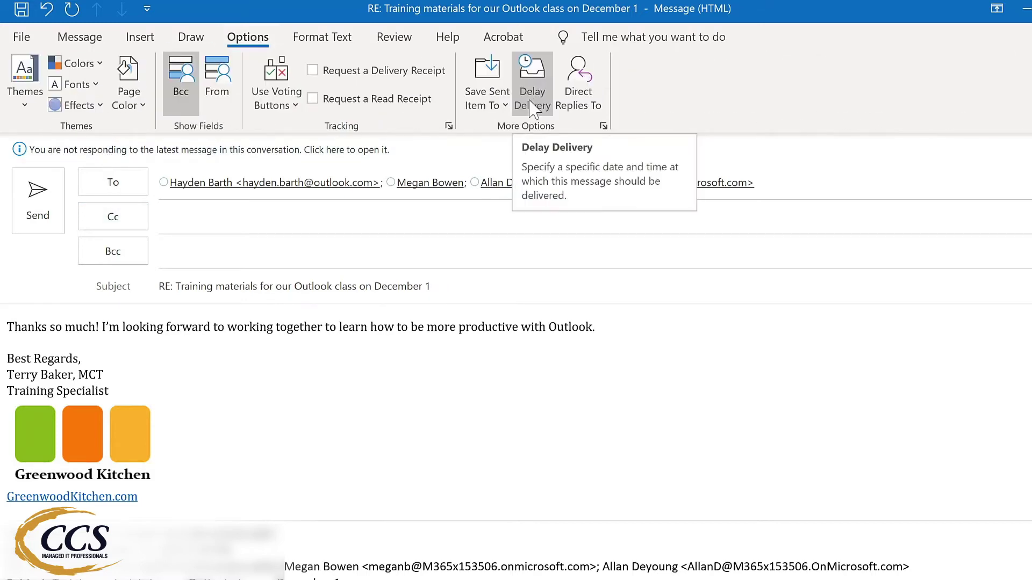
pyautogui.click(532, 99)
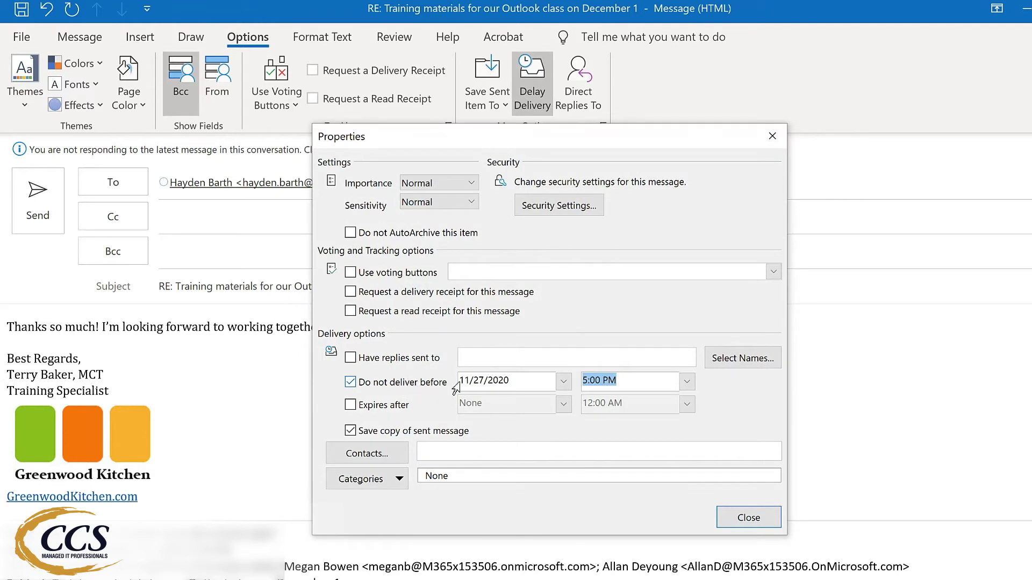
pyautogui.click(563, 381)
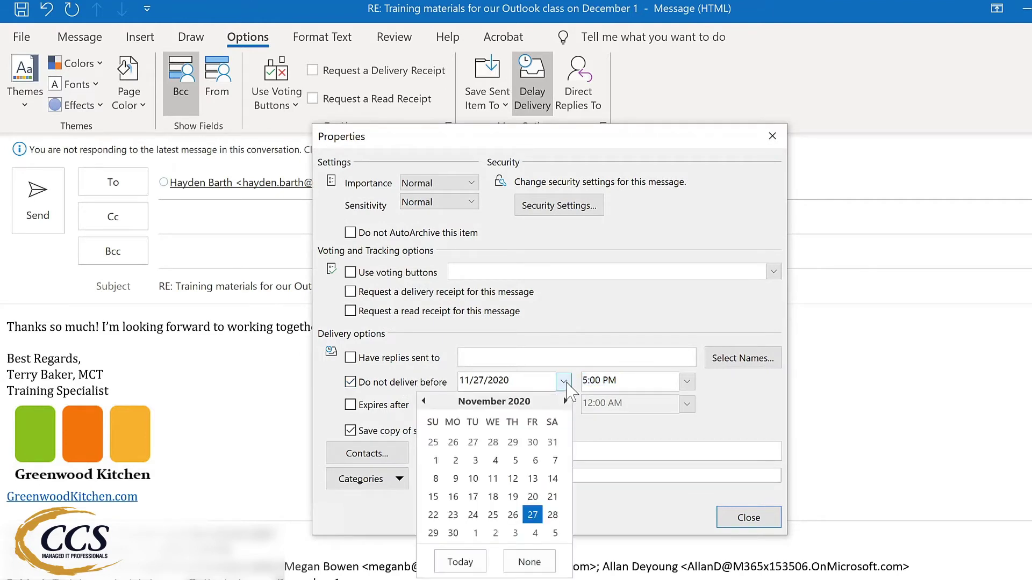
pyautogui.click(456, 534)
pyautogui.press('Tab')
pyautogui.write('7:00 AM')
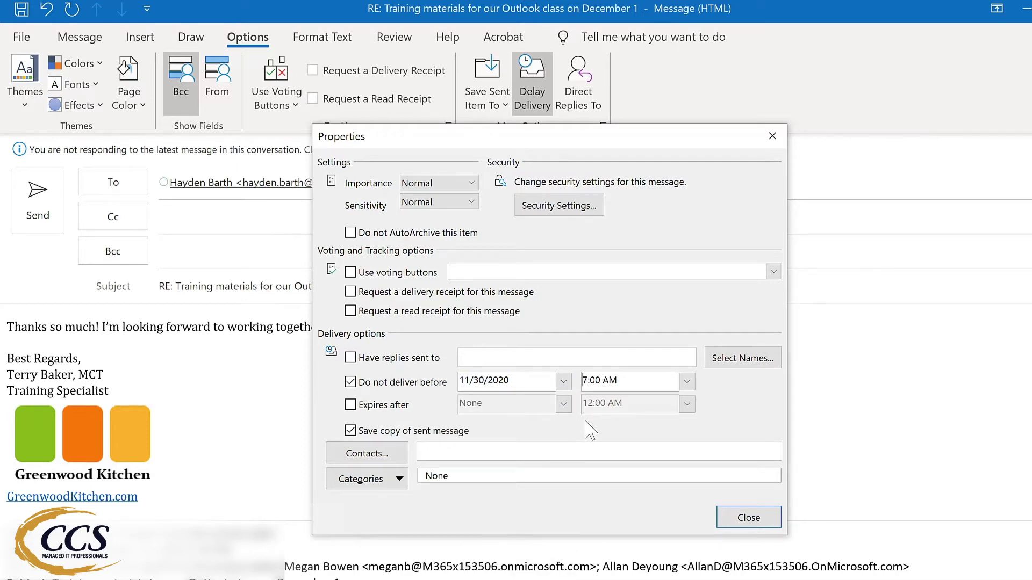
pyautogui.click(755, 519)
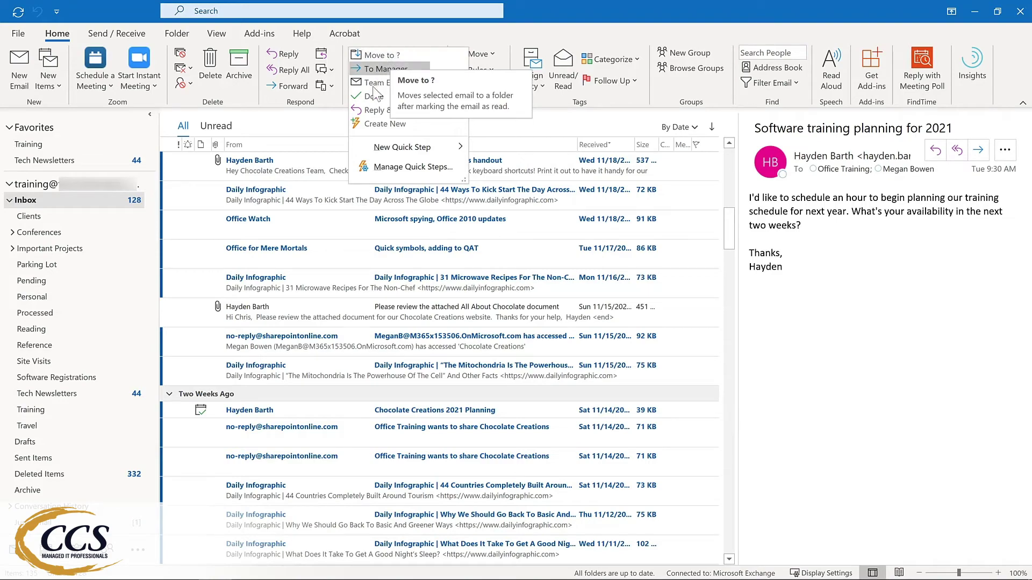
# Create a custom Quick Step named Tech Newsletters that moves messages to the Tech Newsletters folder
pyautogui.click(363, 125)
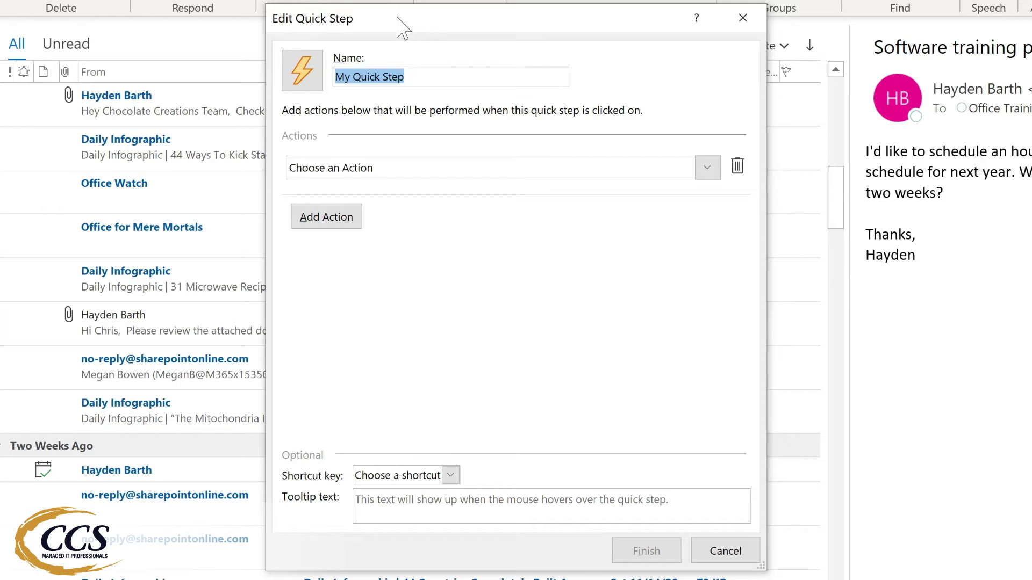
pyautogui.write('Tech Newsletters')
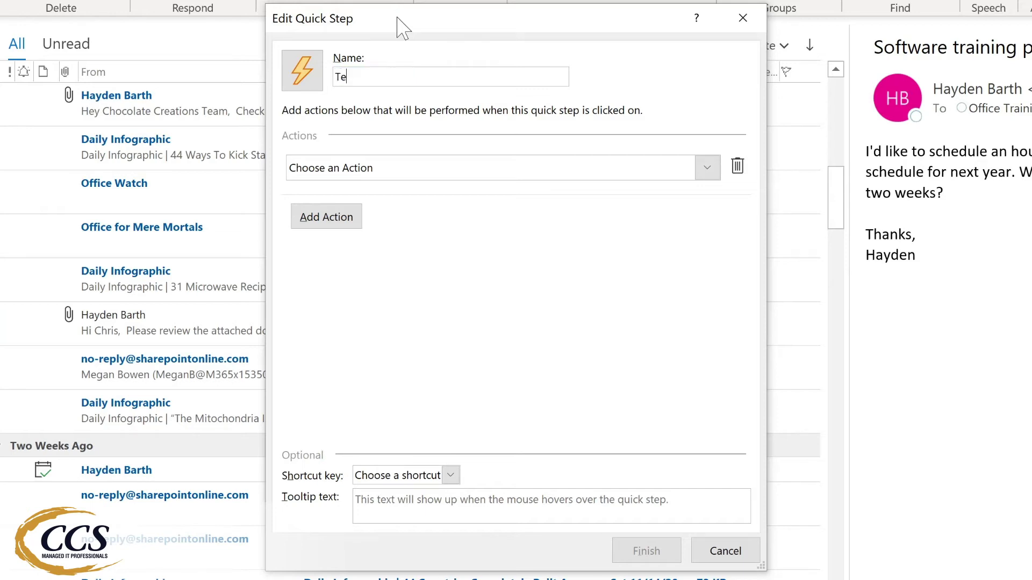
pyautogui.click(707, 170)
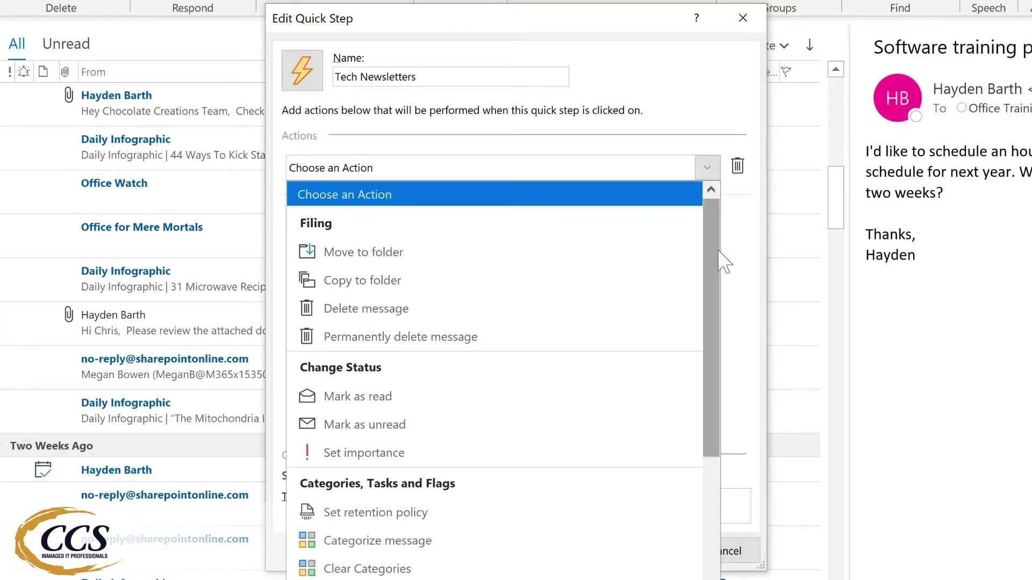
pyautogui.moveTo(716, 264); pyautogui.dragTo(709, 413)
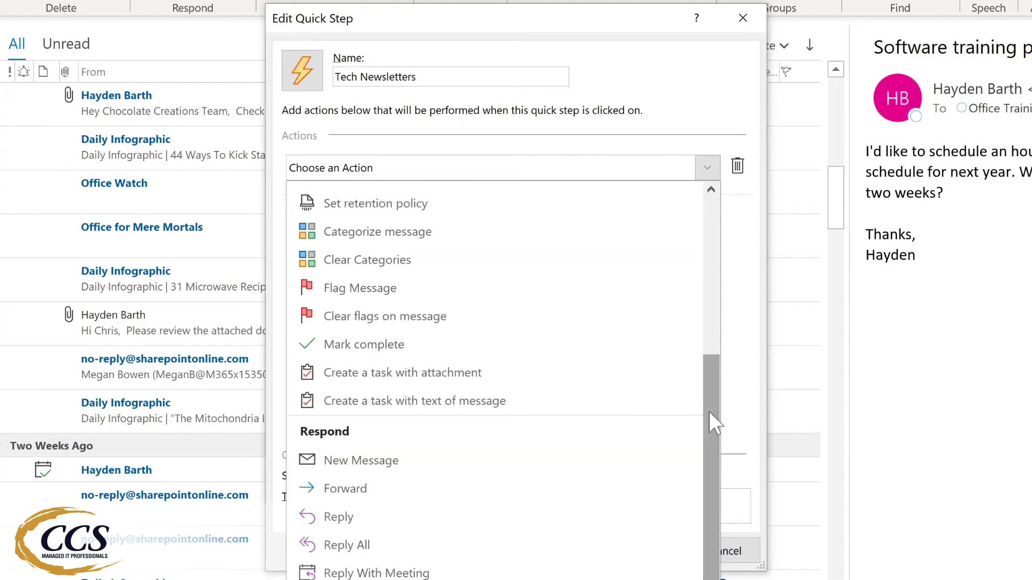
pyautogui.moveTo(708, 410); pyautogui.dragTo(704, 501)
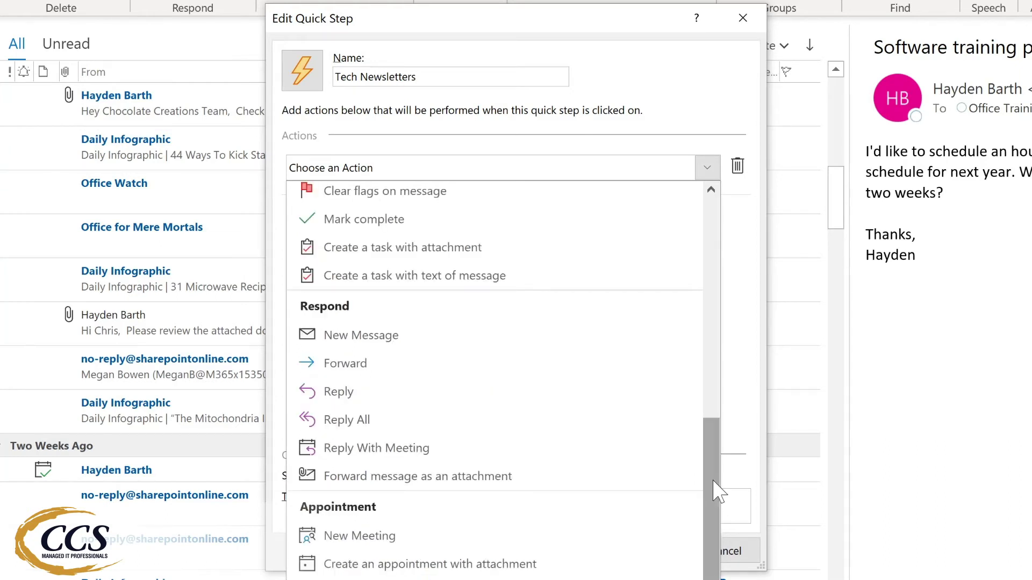
pyautogui.moveTo(719, 492); pyautogui.dragTo(379, 261)
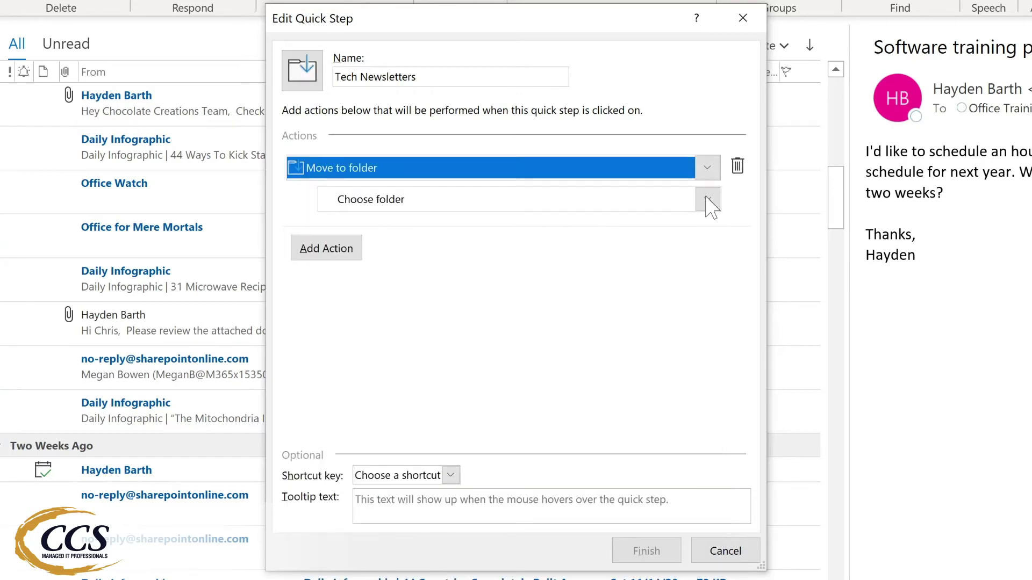
pyautogui.click(708, 203)
pyautogui.click(709, 202)
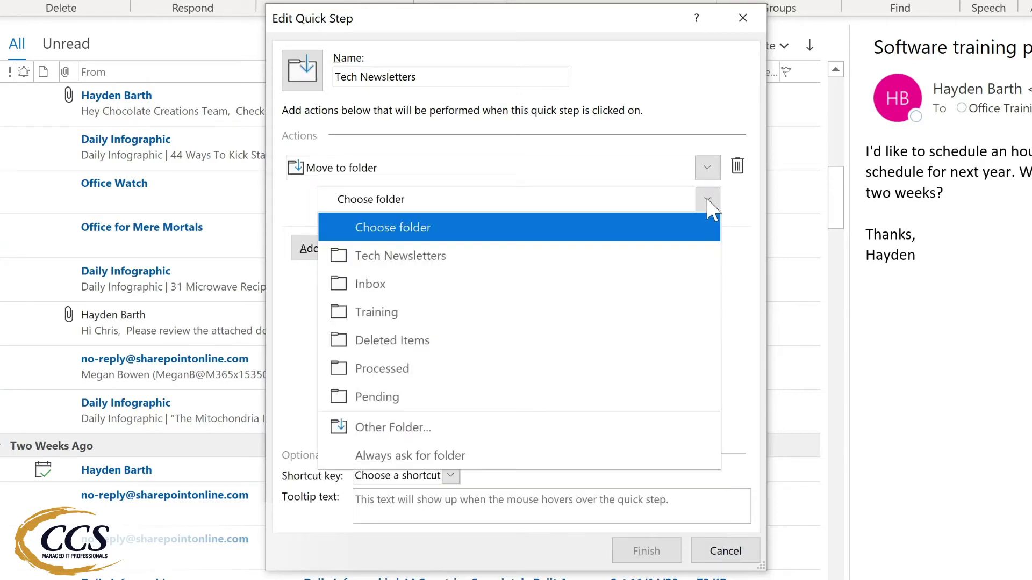
pyautogui.click(462, 258)
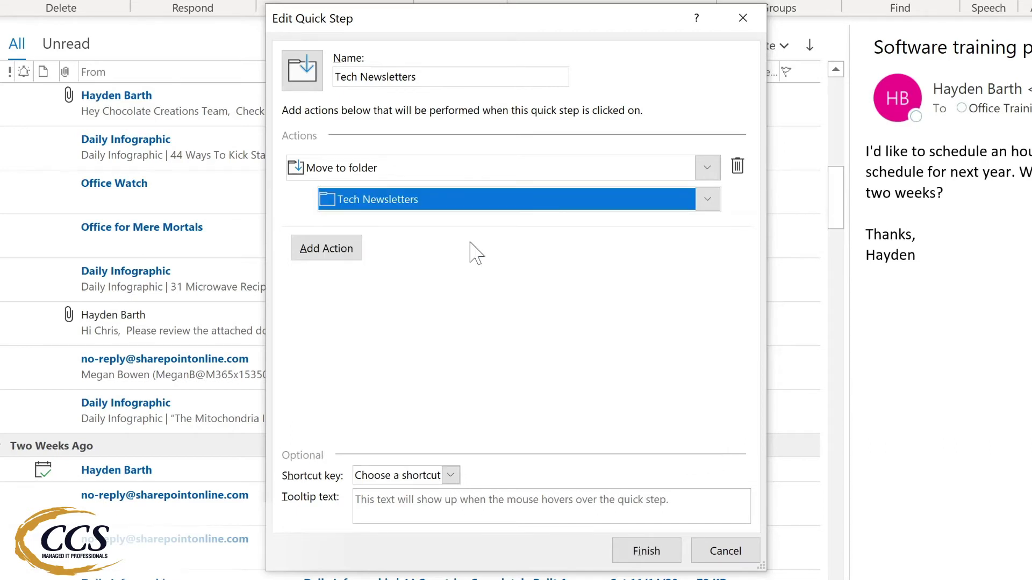
# Add a second action to the Tech Newsletters Quick Step that marks the message as read
pyautogui.click(325, 256)
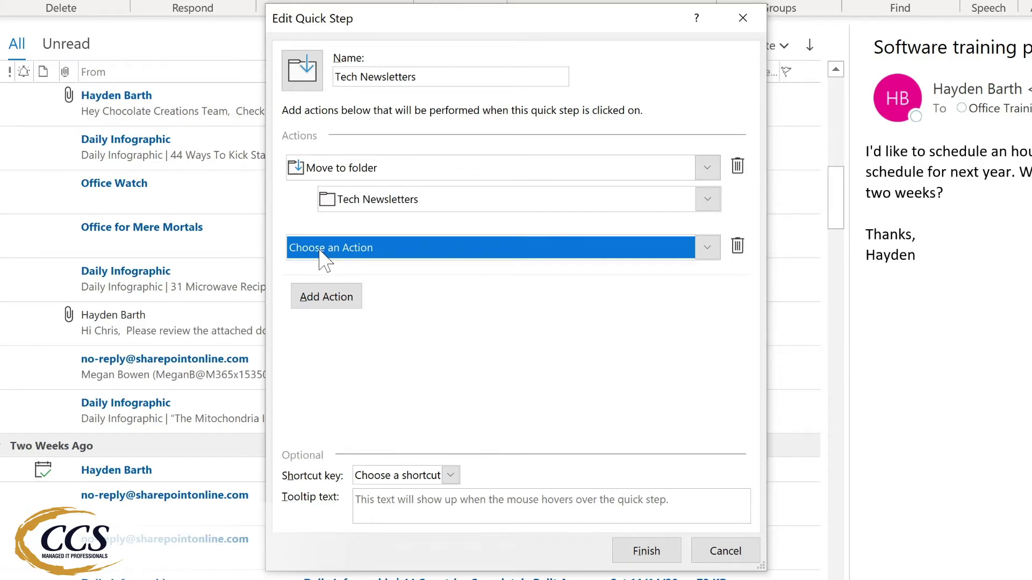
pyautogui.click(358, 249)
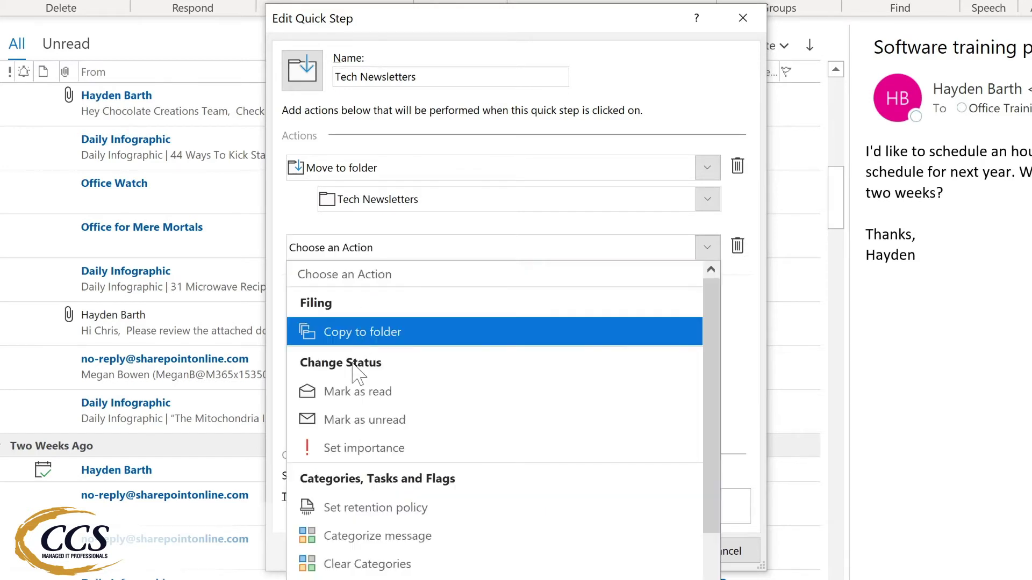
pyautogui.click(359, 394)
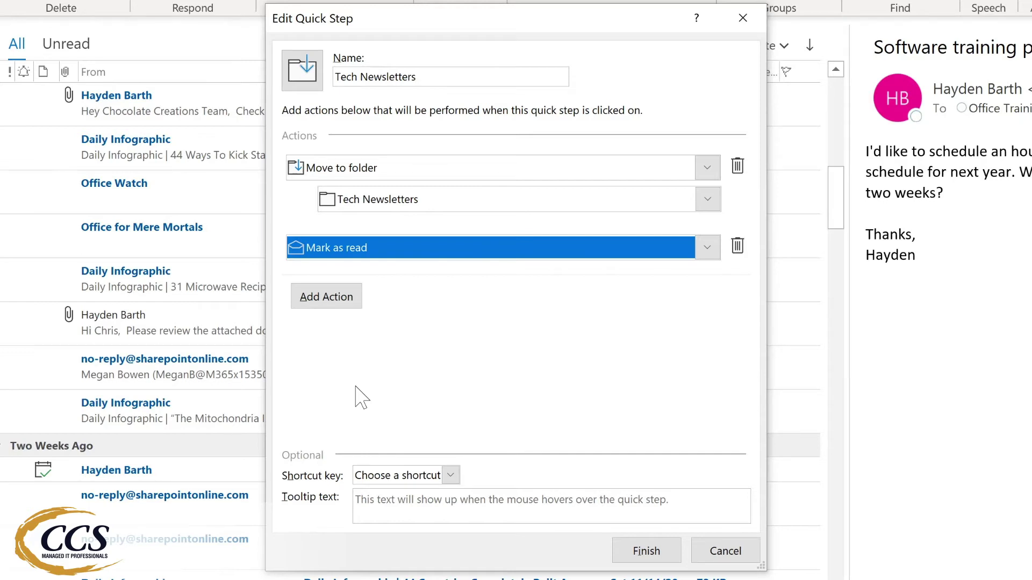
# Assign the shortcut CTRL+SHIFT+1 and the tooltip "Move to Tech Newsletter folder" to the Quick Step, and save it
pyautogui.click(451, 476)
pyautogui.click(398, 516)
pyautogui.write('Move to Tech Newsletter folder')
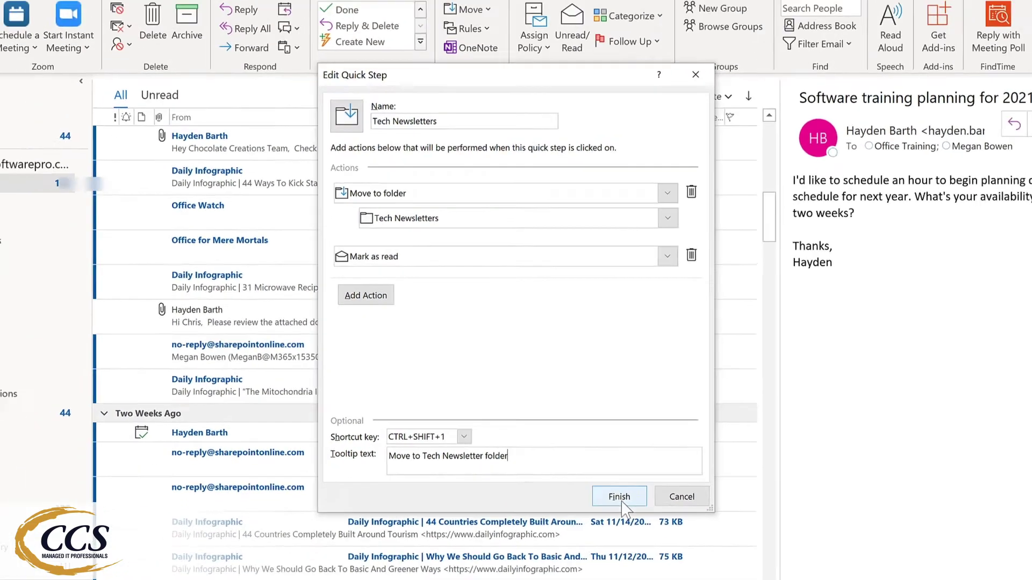
pyautogui.click(620, 498)
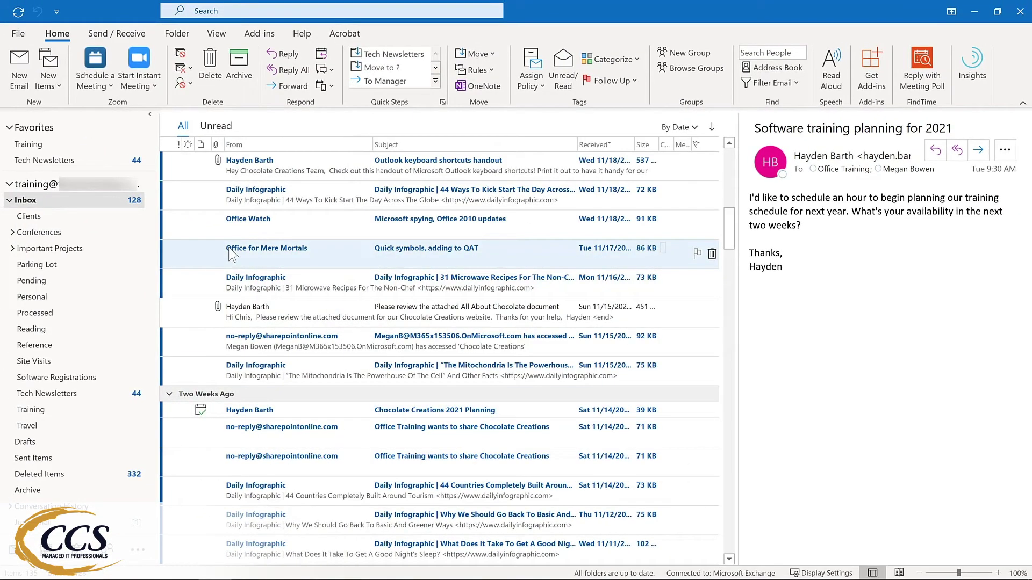
# Run the Tech Newsletters Quick Step on the Office Watch and Office for Mere Mortals emails, and check the Tech Newsletters folder
pyautogui.click(249, 223)
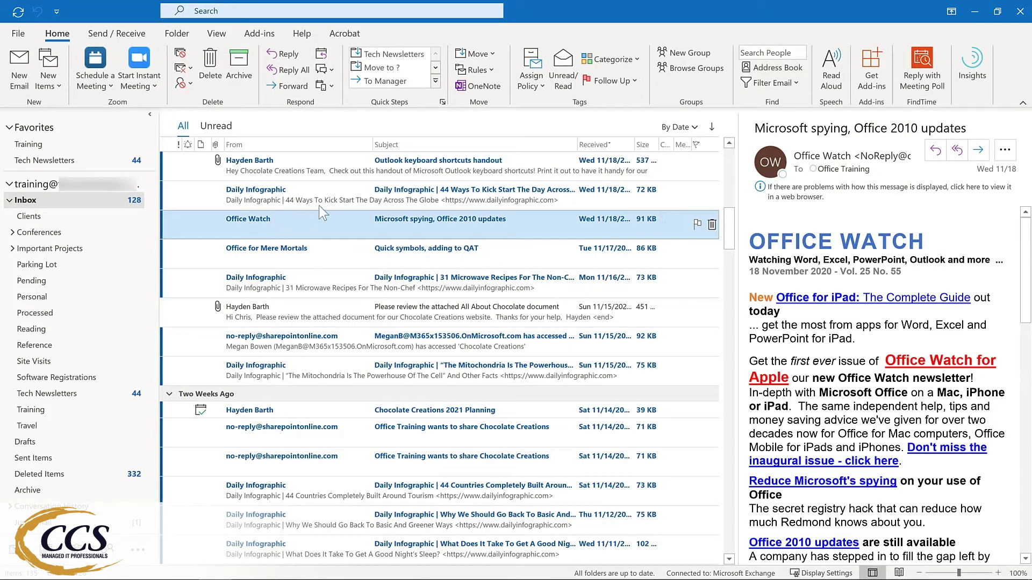
pyautogui.click(408, 53)
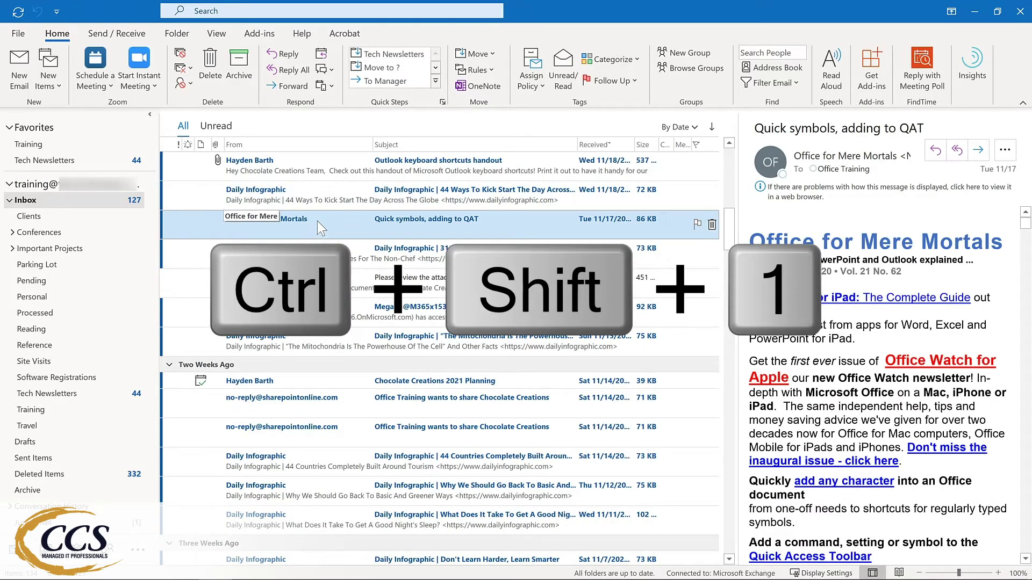
pyautogui.hotkey('ctrl', 'shift', '1')
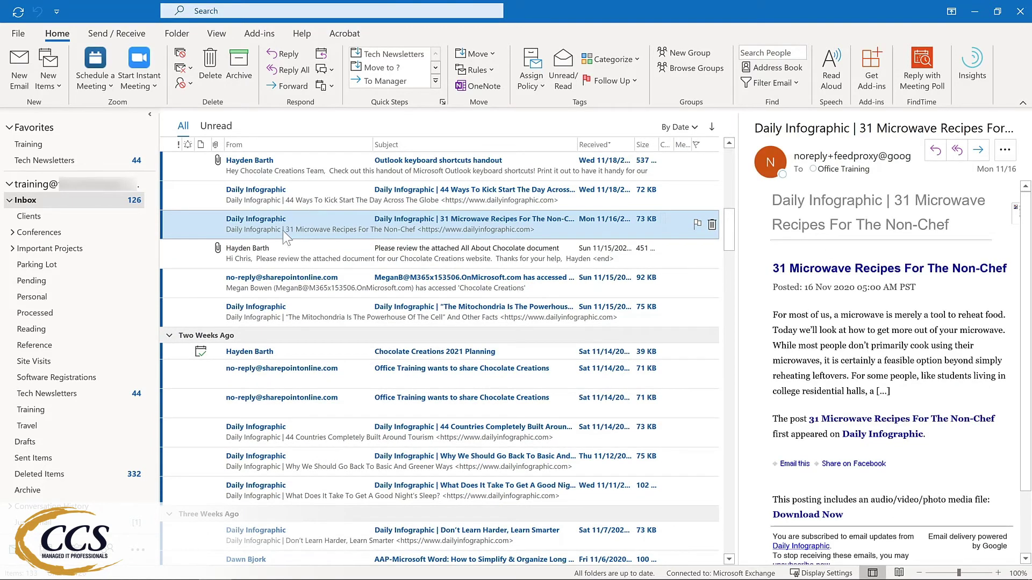
pyautogui.click(89, 397)
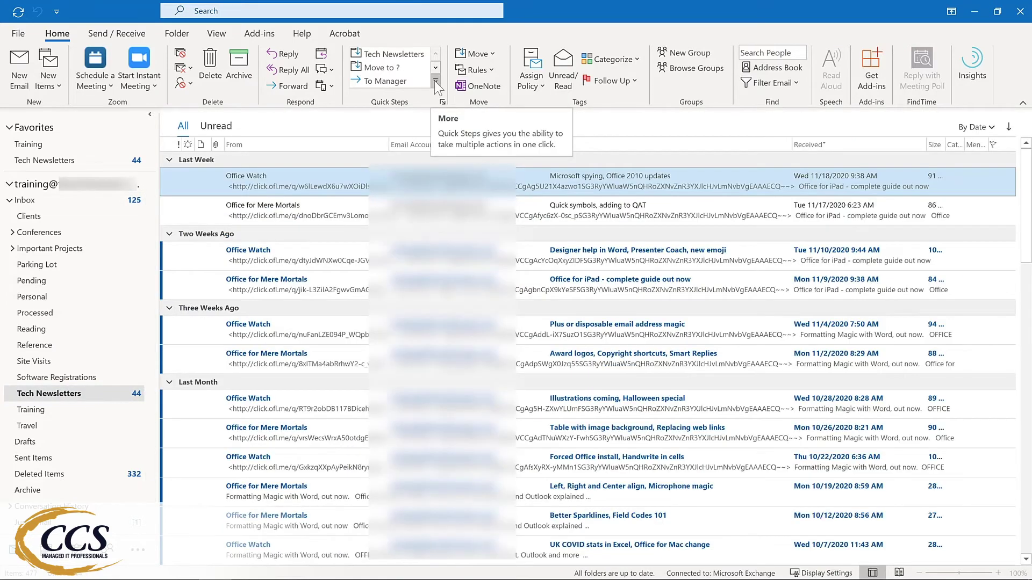
# Open the manager for the existing Quick Steps
pyautogui.click(435, 80)
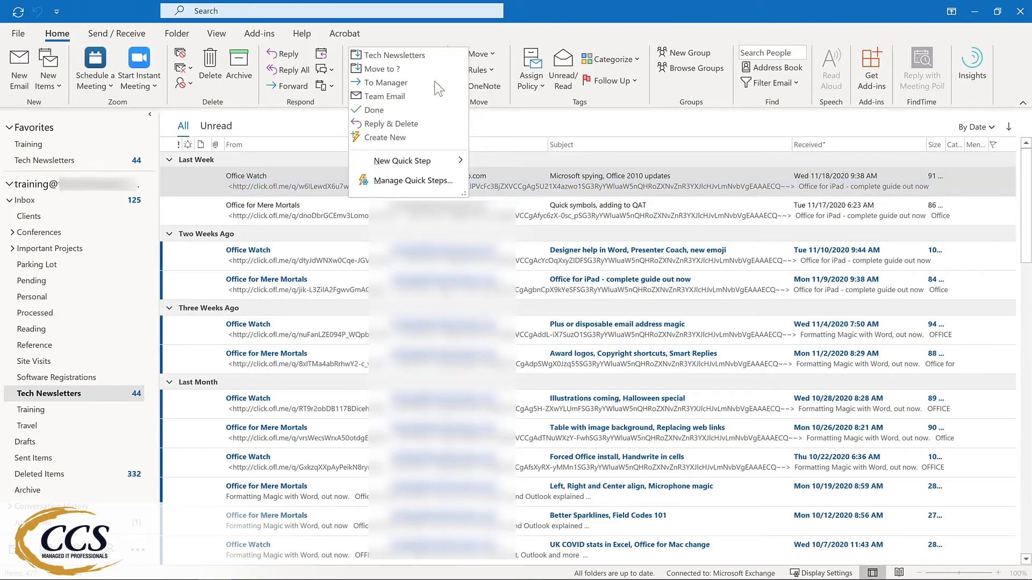
pyautogui.click(395, 180)
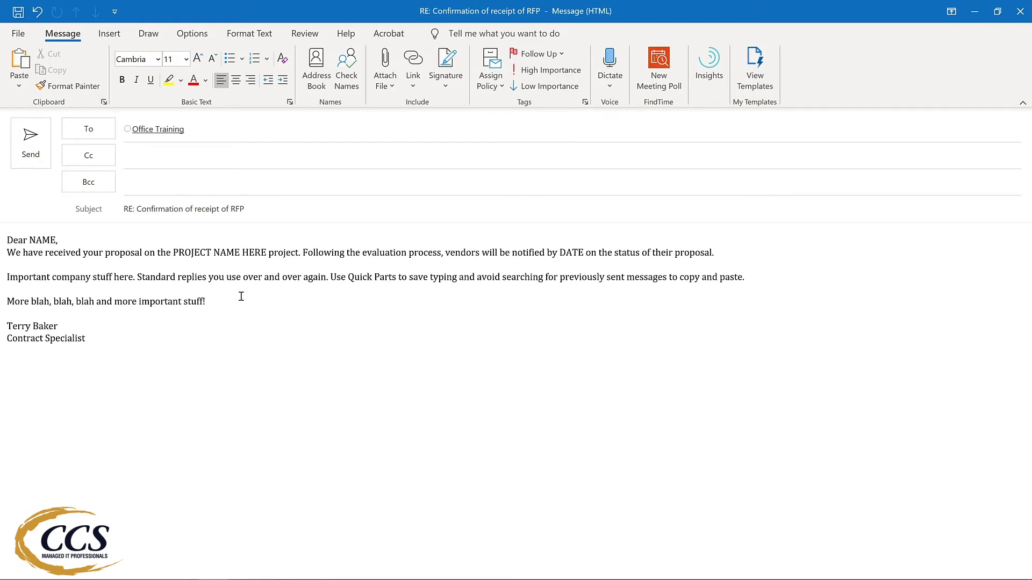
# Start saving the entire RFP confirmation message body as a Quick Part named "Proposal response"
pyautogui.hotkey('ctrl', 'a')
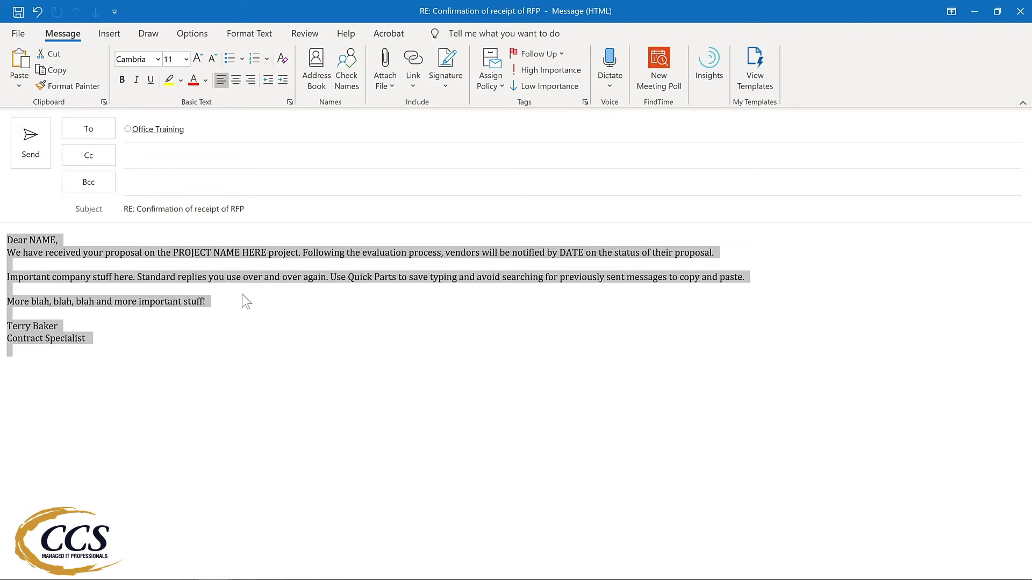
pyautogui.click(100, 34)
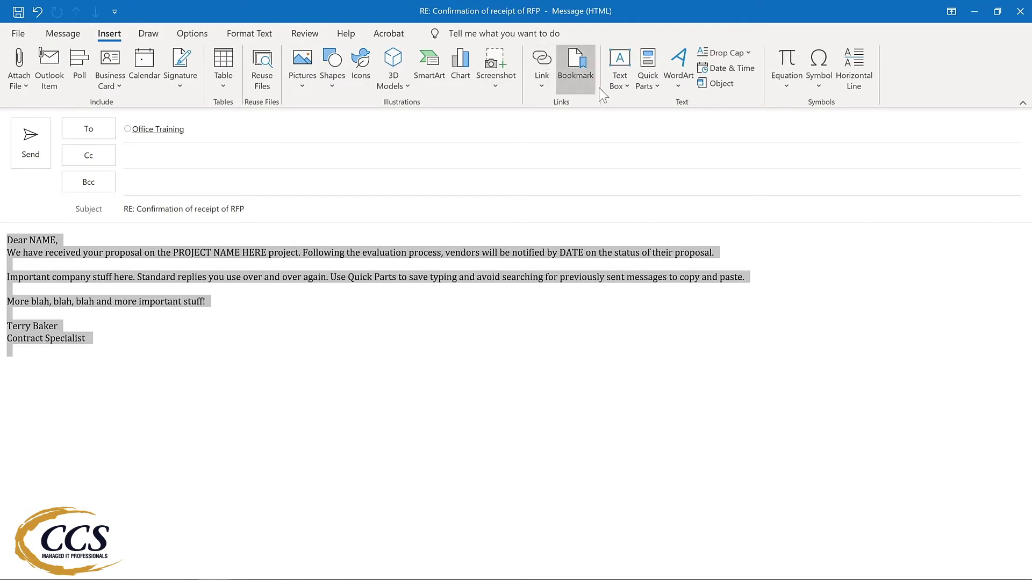
pyautogui.click(656, 88)
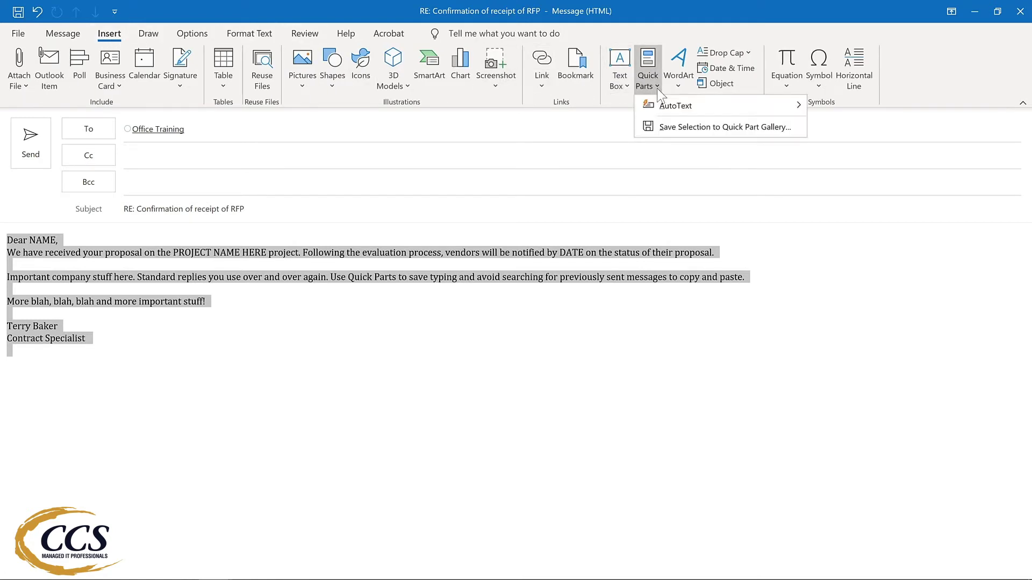
pyautogui.click(676, 128)
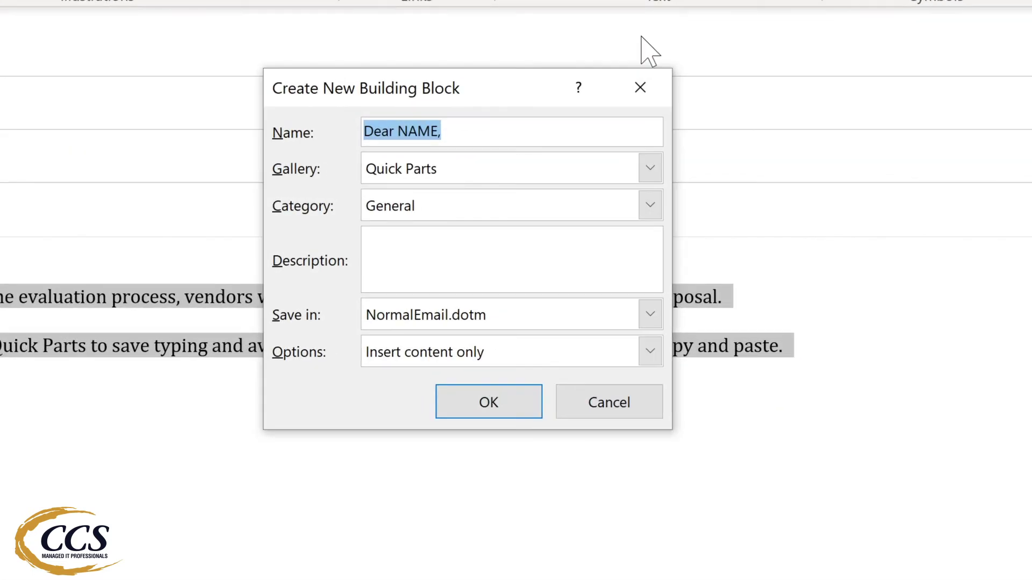
pyautogui.write('Proposal response')
# Create a new category named Proposals for the Proposal response building block
pyautogui.click(650, 206)
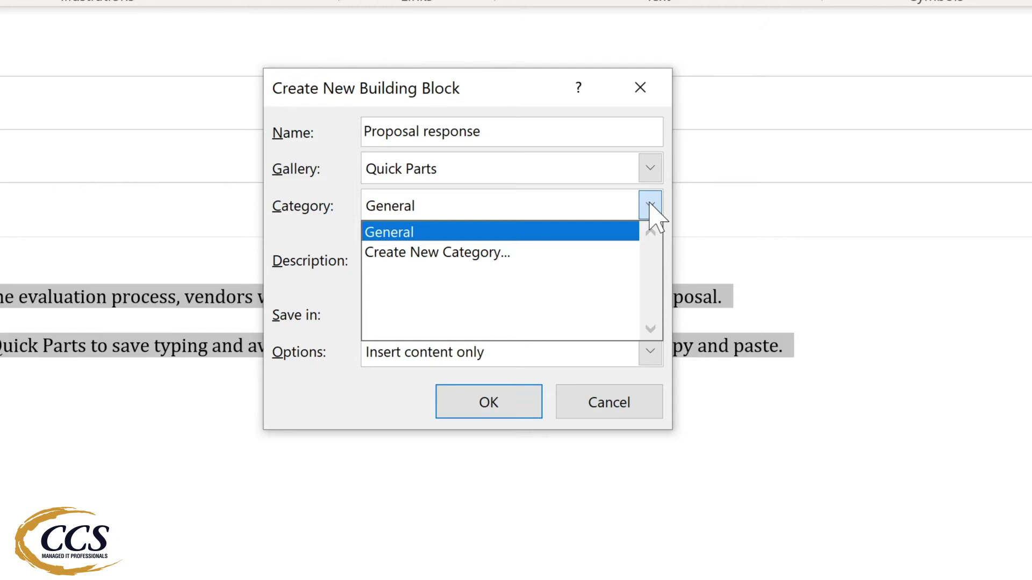
pyautogui.click(437, 252)
pyautogui.write('Pro')
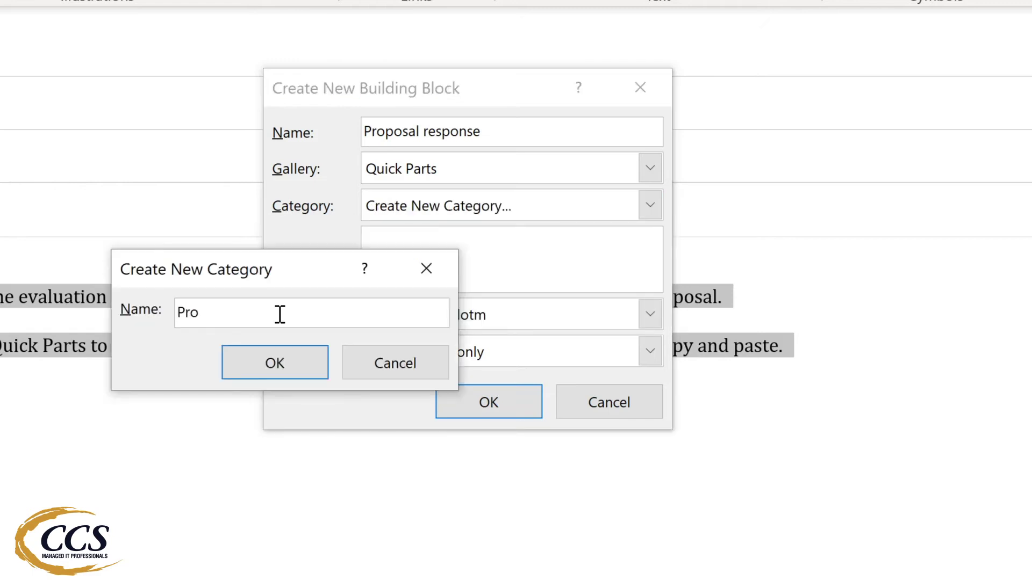
pyautogui.write('posals')
pyautogui.press('Return')
# Describe the building block as "Response to project proposals", keep the Insert content only option, and save it
pyautogui.click(405, 239)
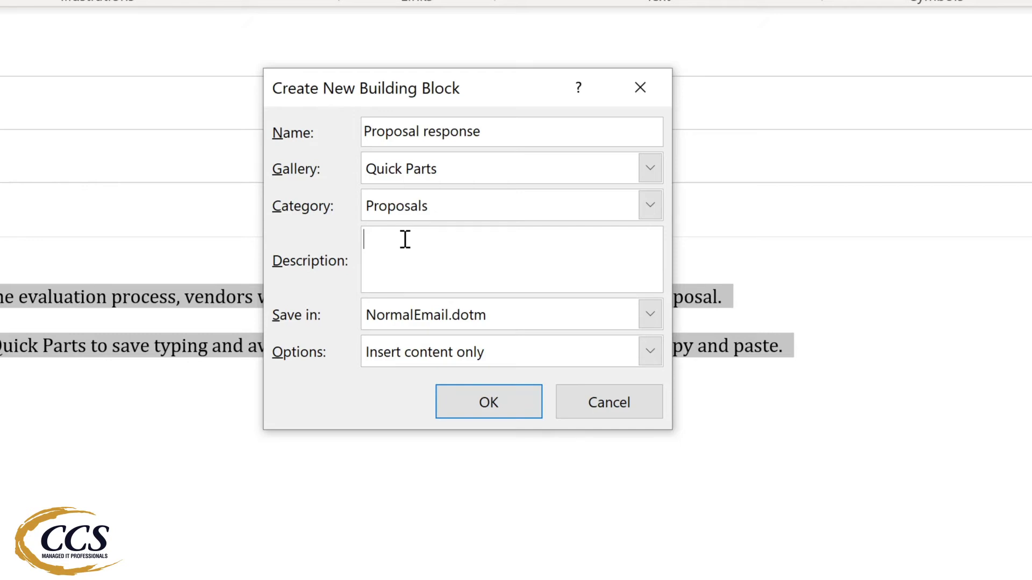
pyautogui.write('Response to project proposals')
pyautogui.click(650, 352)
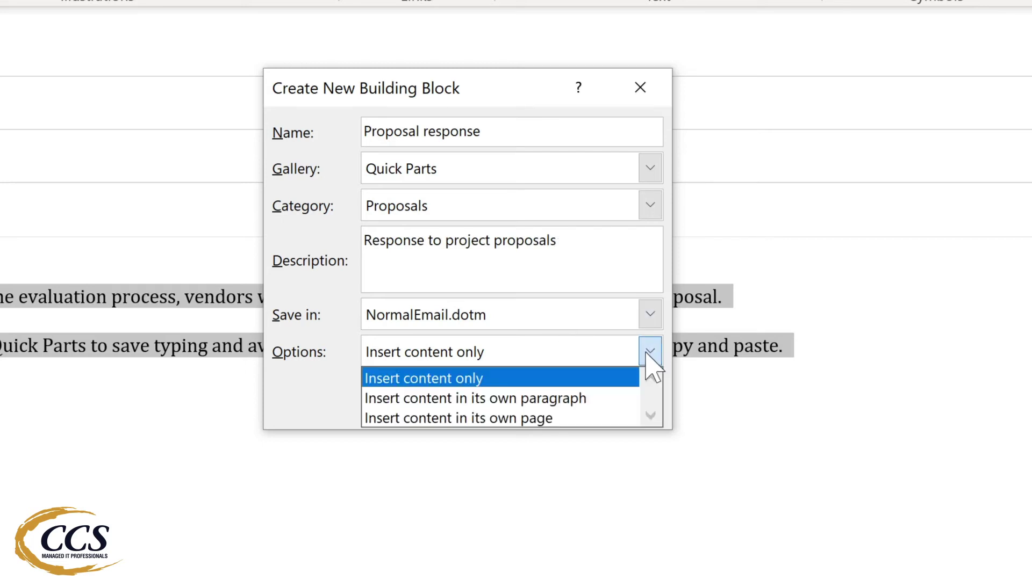
pyautogui.click(648, 354)
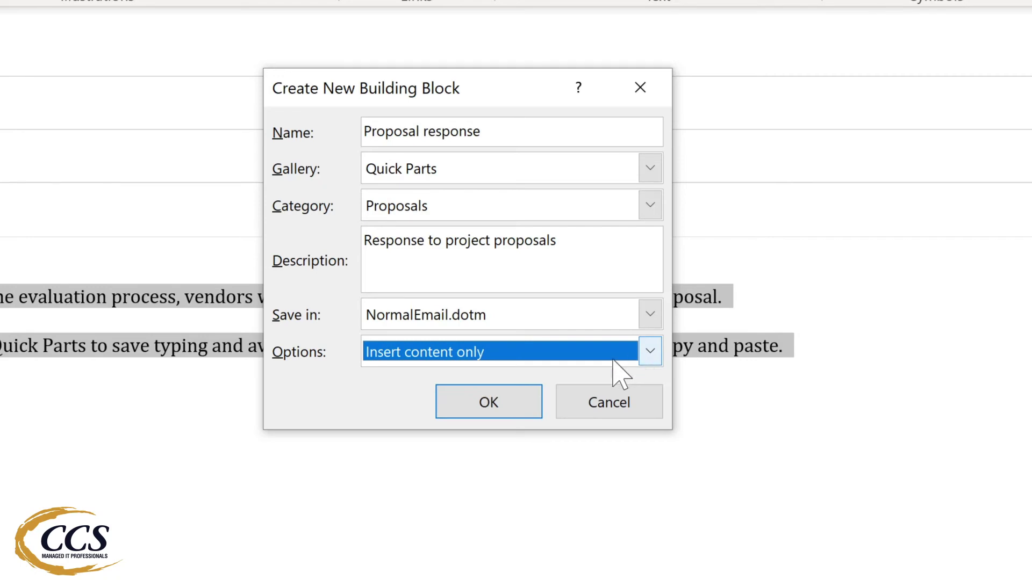
pyautogui.click(488, 404)
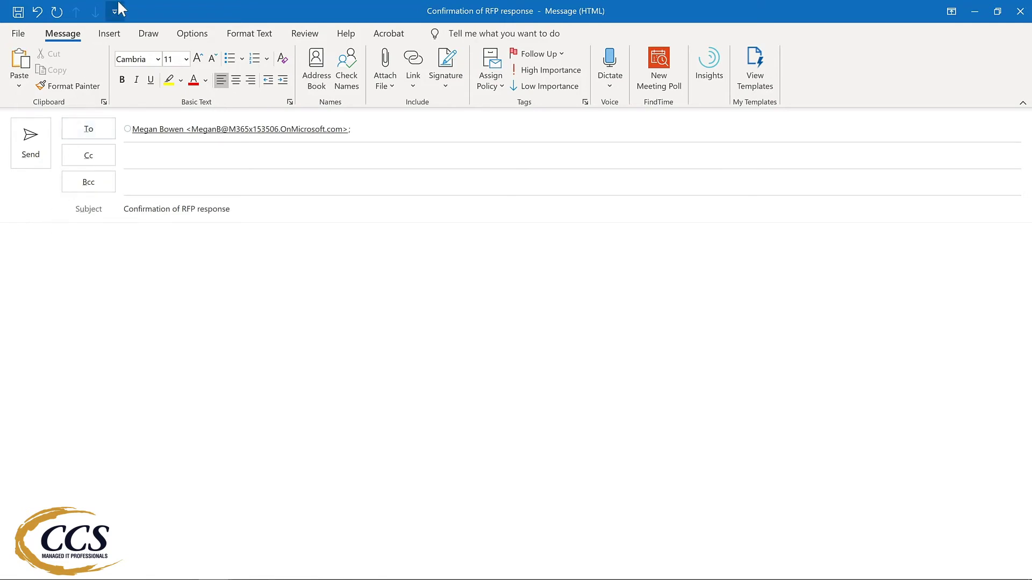
# Insert the Proposal response Quick Part into the body of the "Confirmation of RFP response" email
pyautogui.click(112, 37)
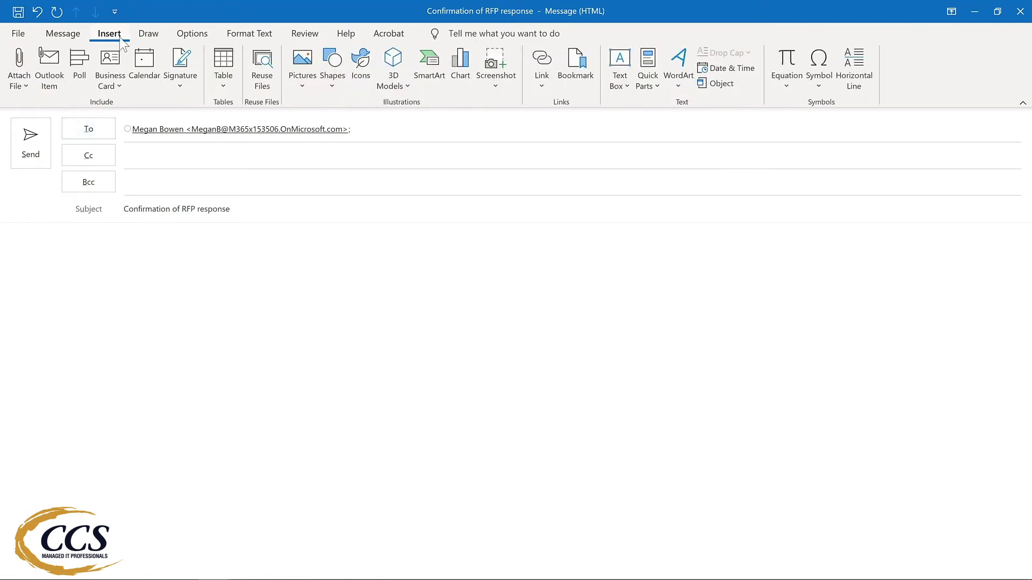
pyautogui.click(647, 96)
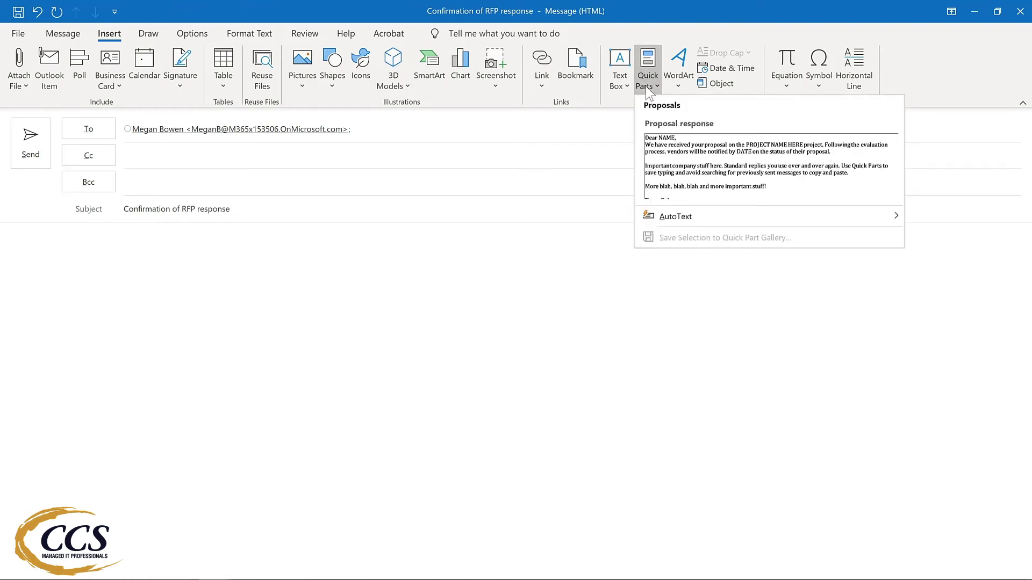
pyautogui.click(692, 157)
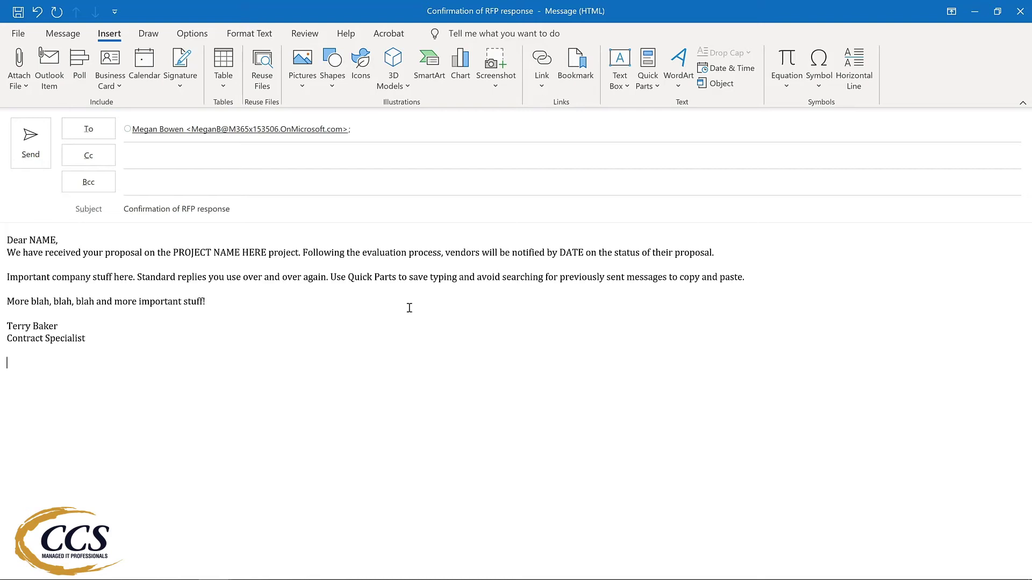
# Open the options to organize and delete the Proposal response Quick Part
pyautogui.click(648, 83)
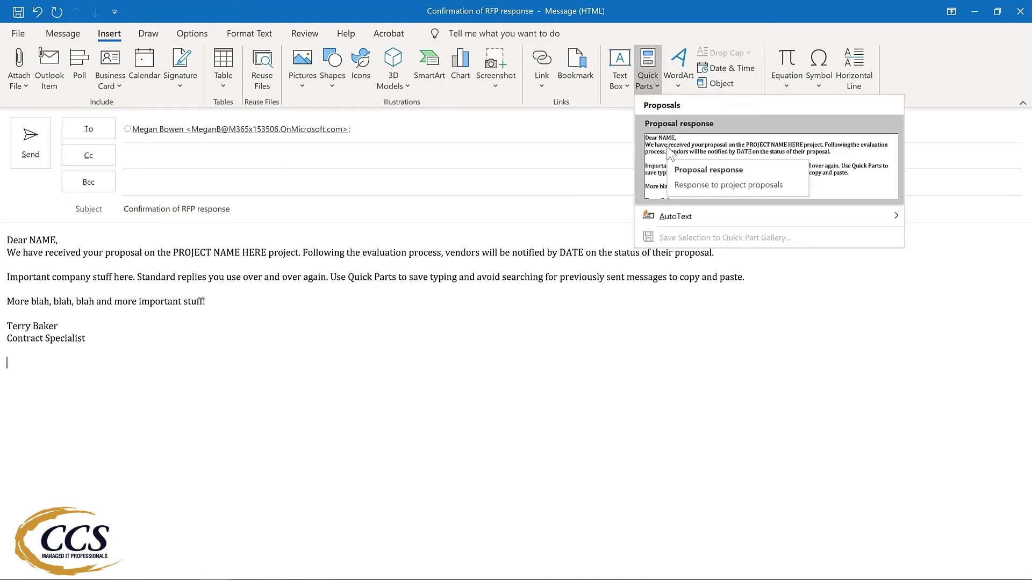
pyautogui.rightClick(670, 154)
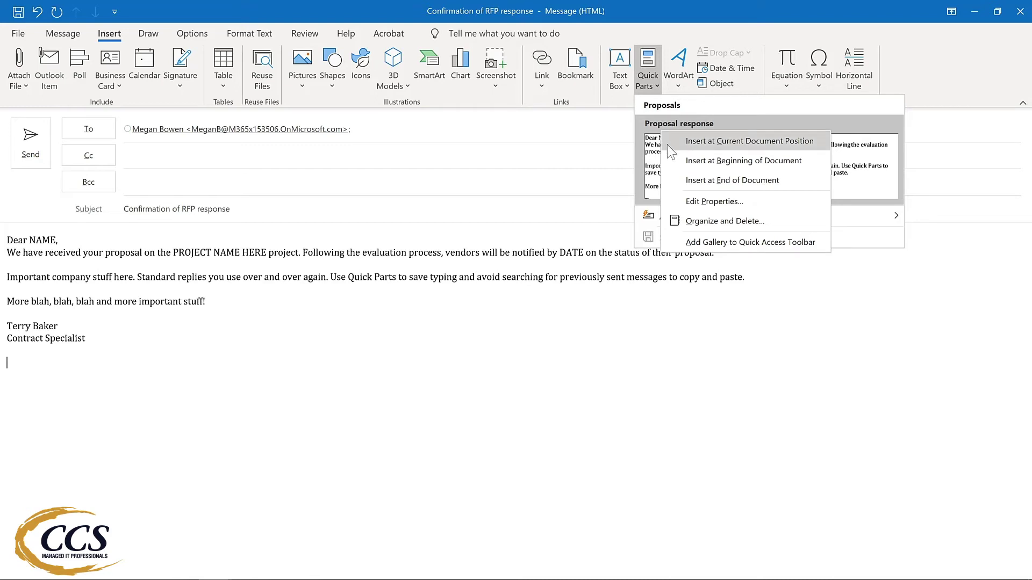
pyautogui.click(692, 218)
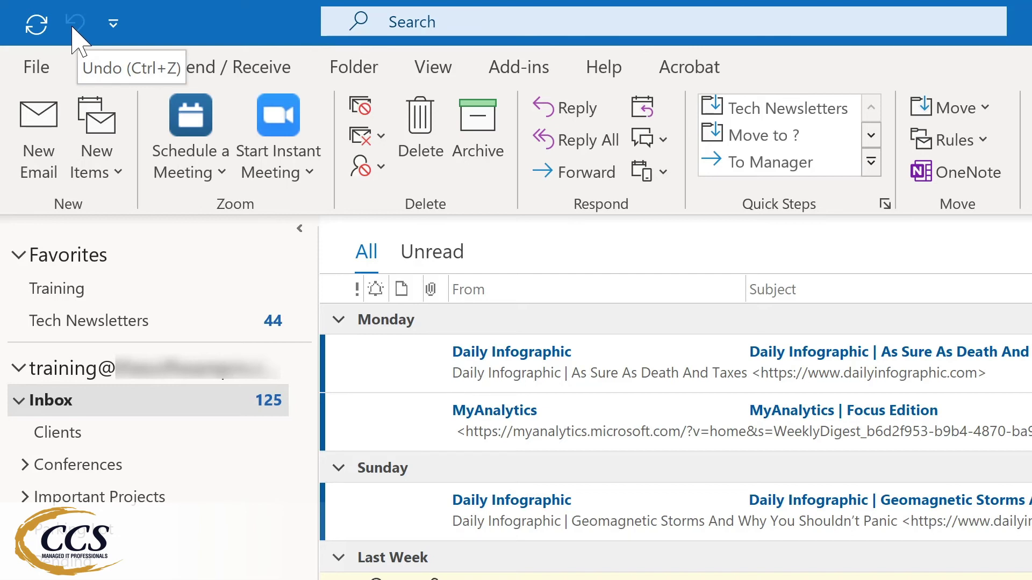
# Add the Reply, Reply All and Forward commands to the main window's Quick Access Toolbar
pyautogui.click(115, 25)
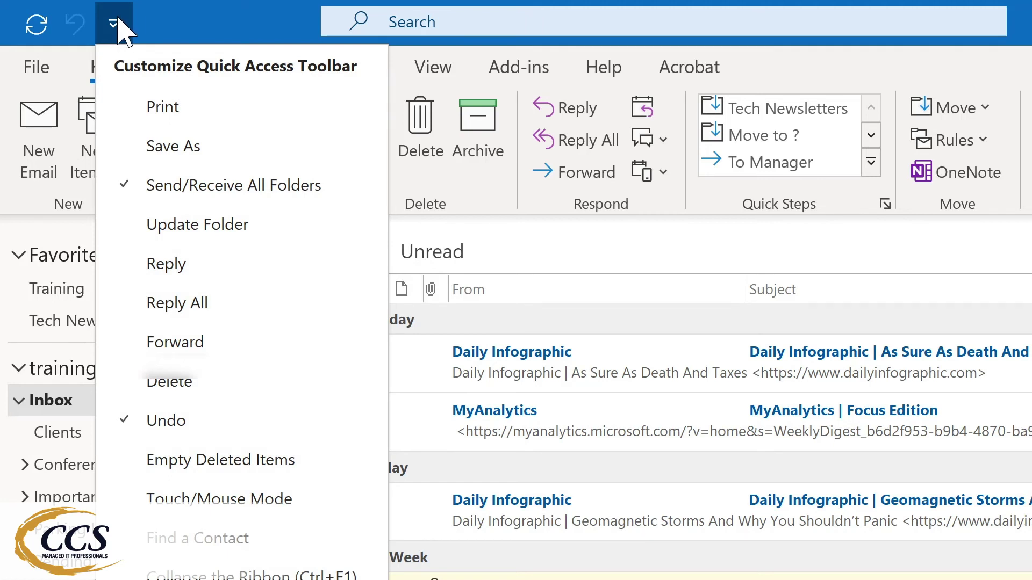
pyautogui.click(162, 269)
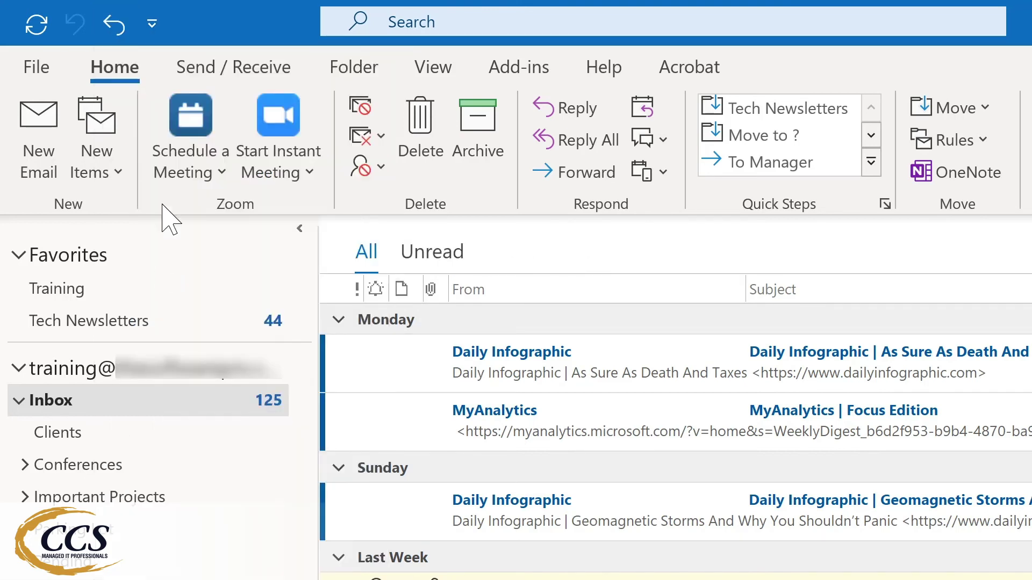
pyautogui.click(154, 30)
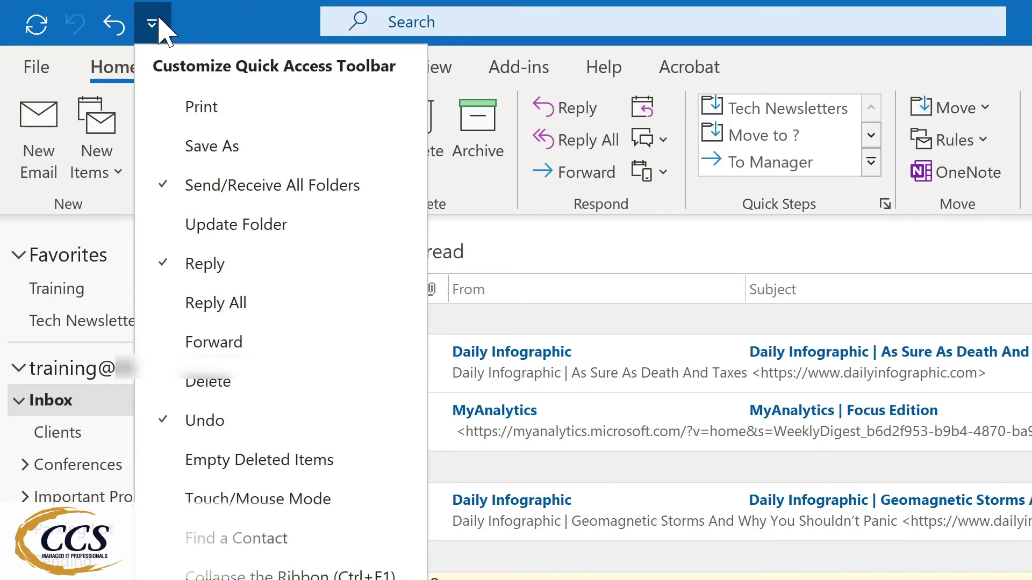
pyautogui.click(192, 303)
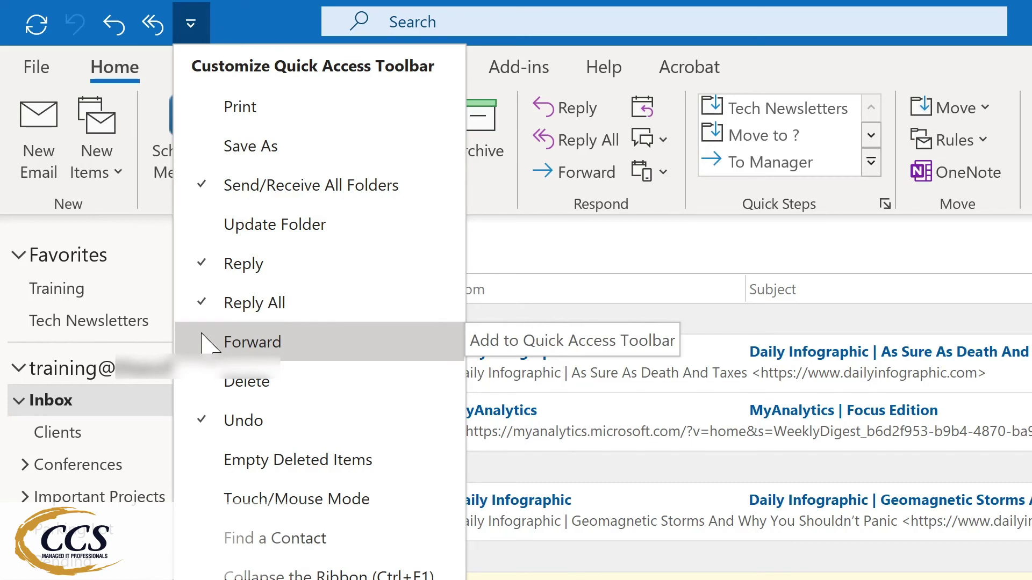
pyautogui.click(202, 333)
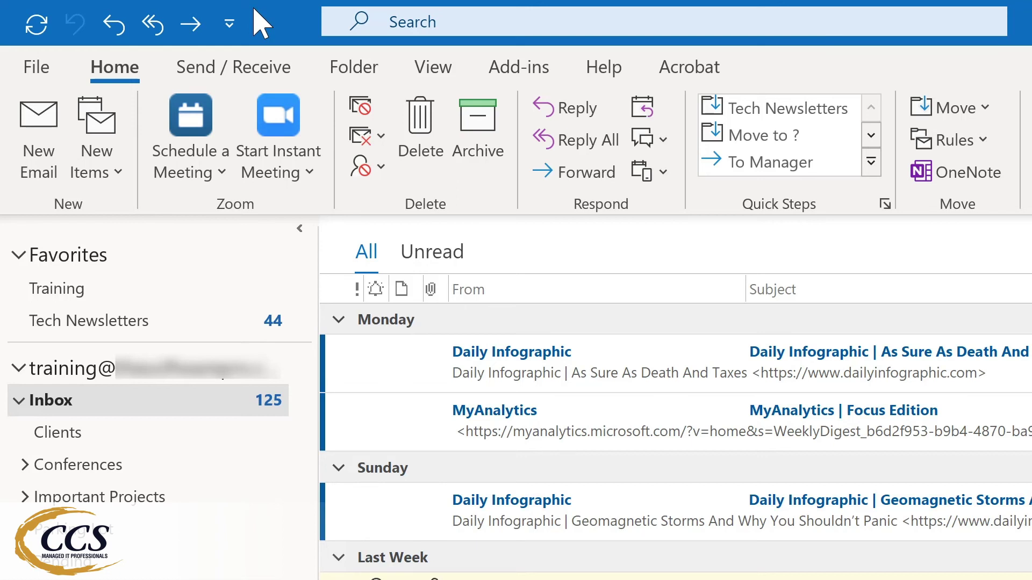
# Start a new email and add the Quick Parts command to the message window's Quick Access Toolbar
pyautogui.hotkey('ctrl', 'n')
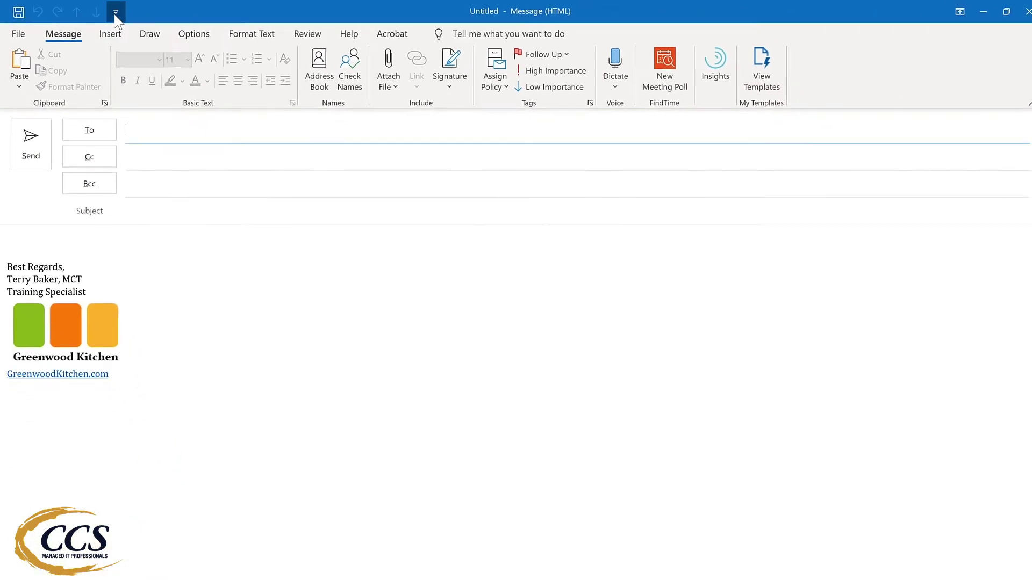
pyautogui.click(115, 12)
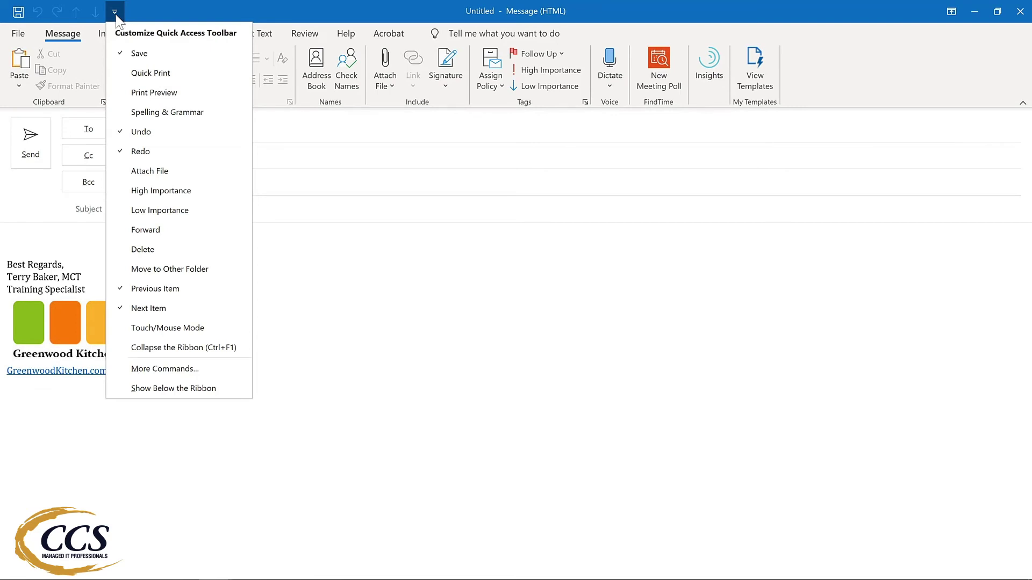
pyautogui.click(115, 12)
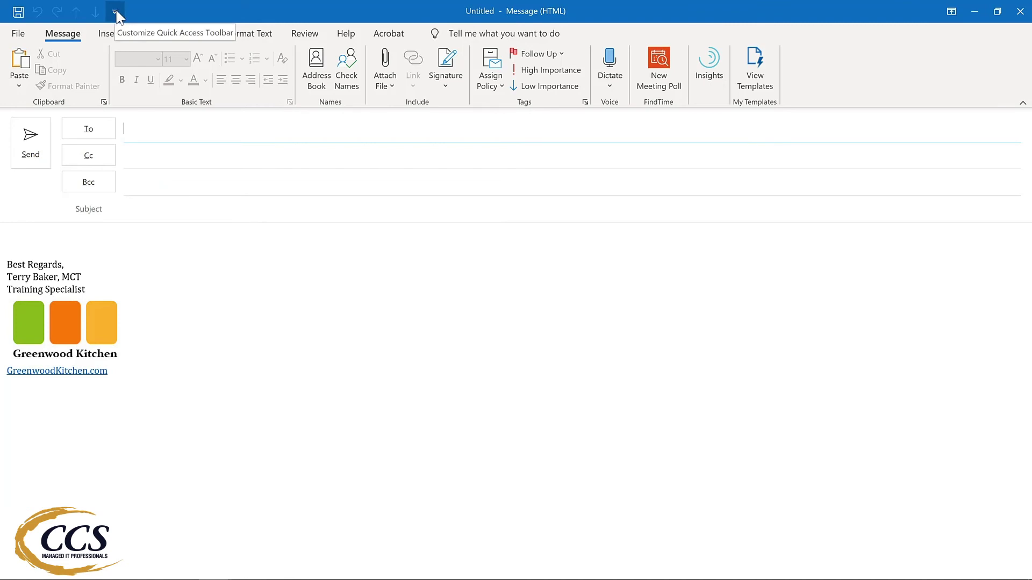
pyautogui.click(40, 229)
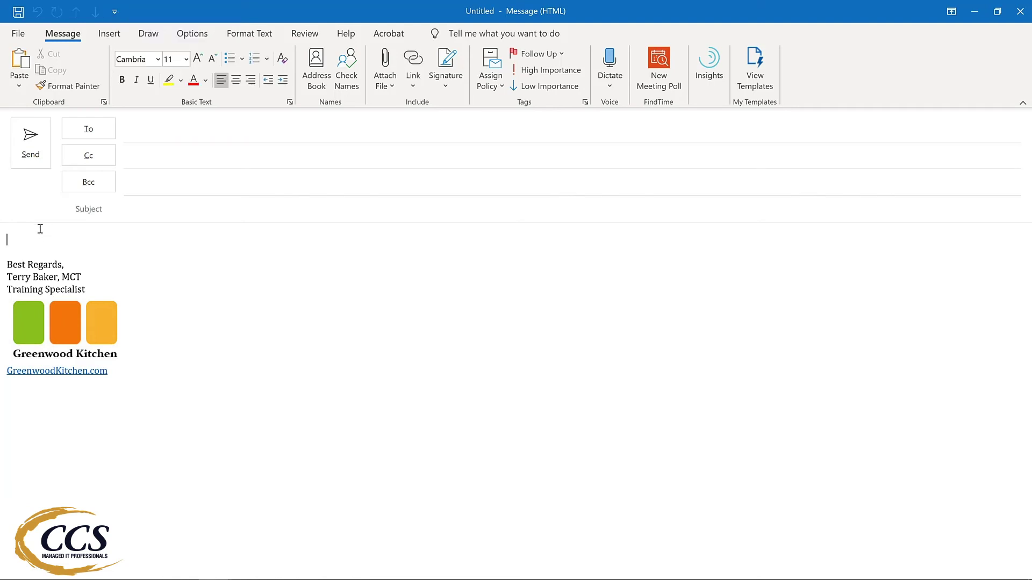
pyautogui.click(107, 35)
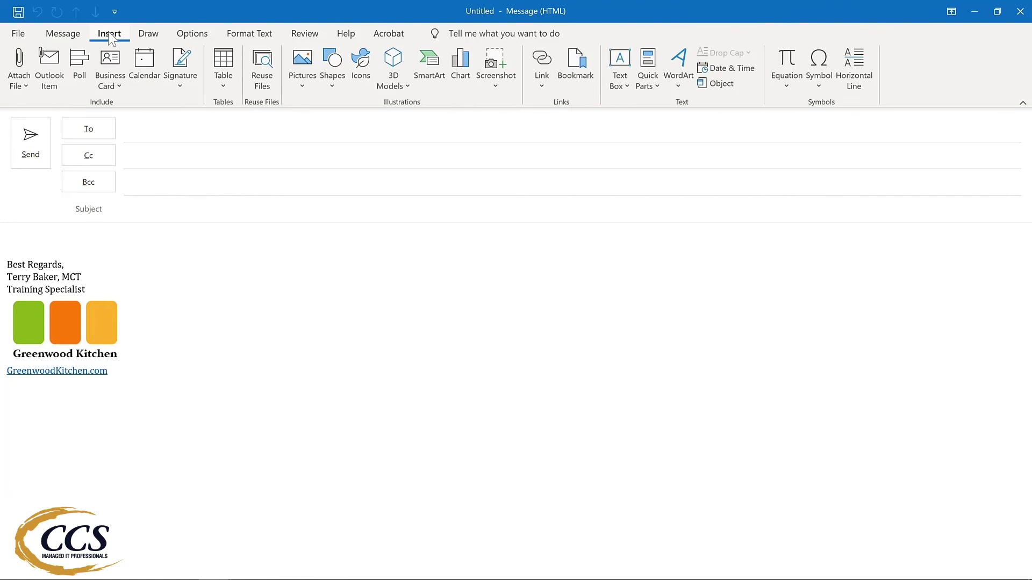
pyautogui.click(649, 65)
pyautogui.rightClick(647, 64)
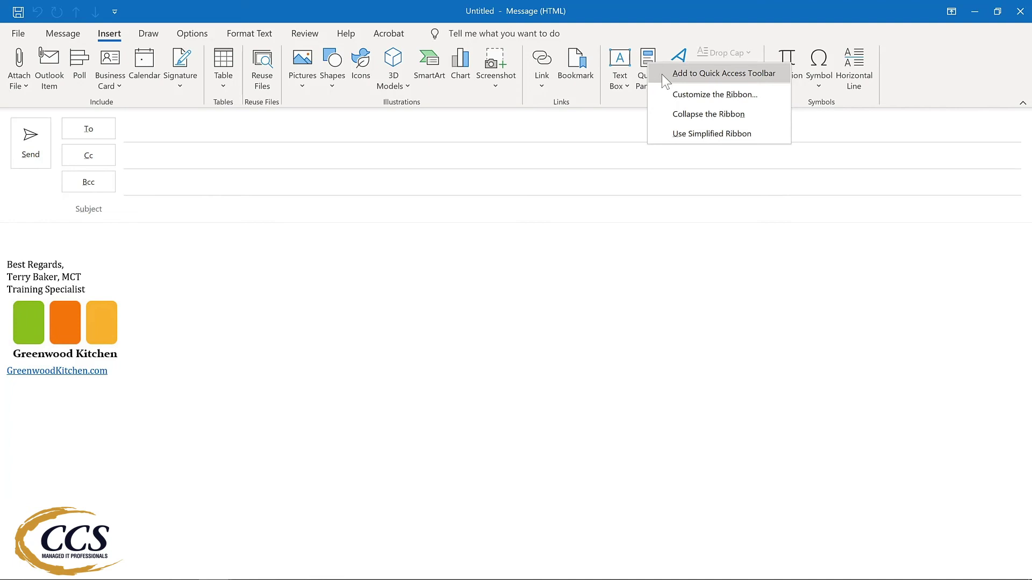
pyautogui.click(662, 74)
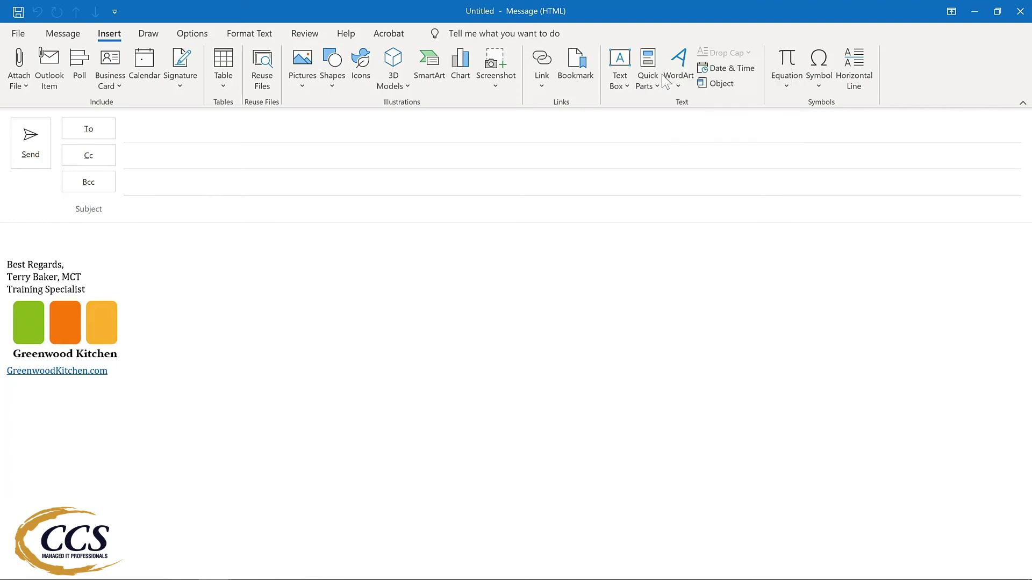
# Add Delay Delivery to the message window's Quick Access Toolbar, show the toolbar below the ribbon, and close the message
pyautogui.click(193, 35)
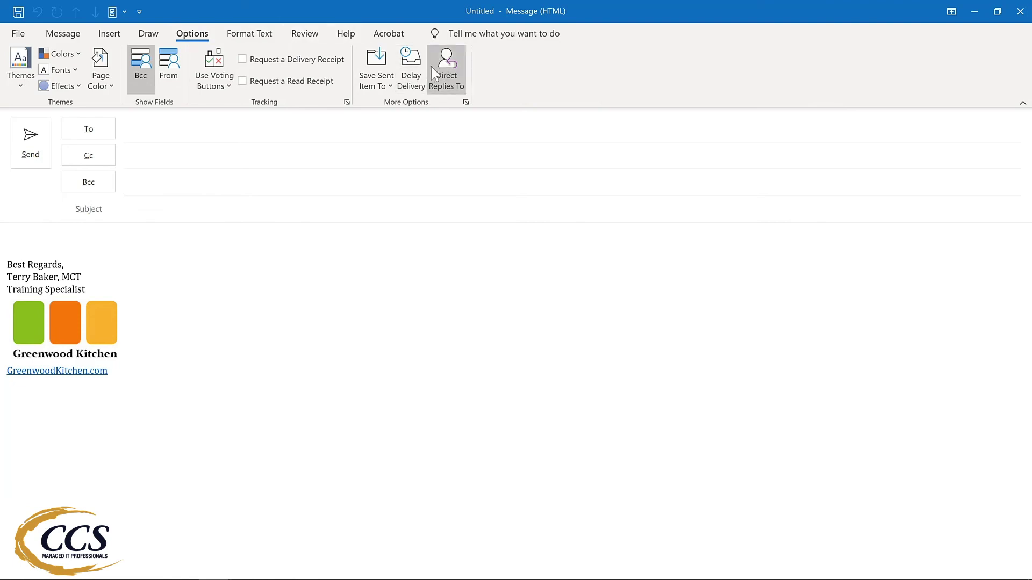
pyautogui.rightClick(418, 76)
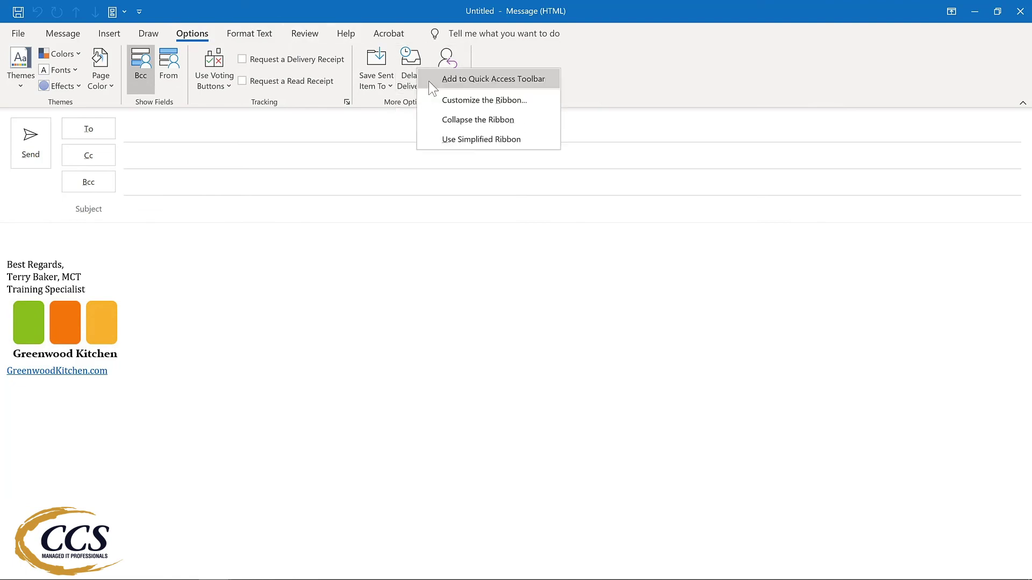
pyautogui.click(483, 78)
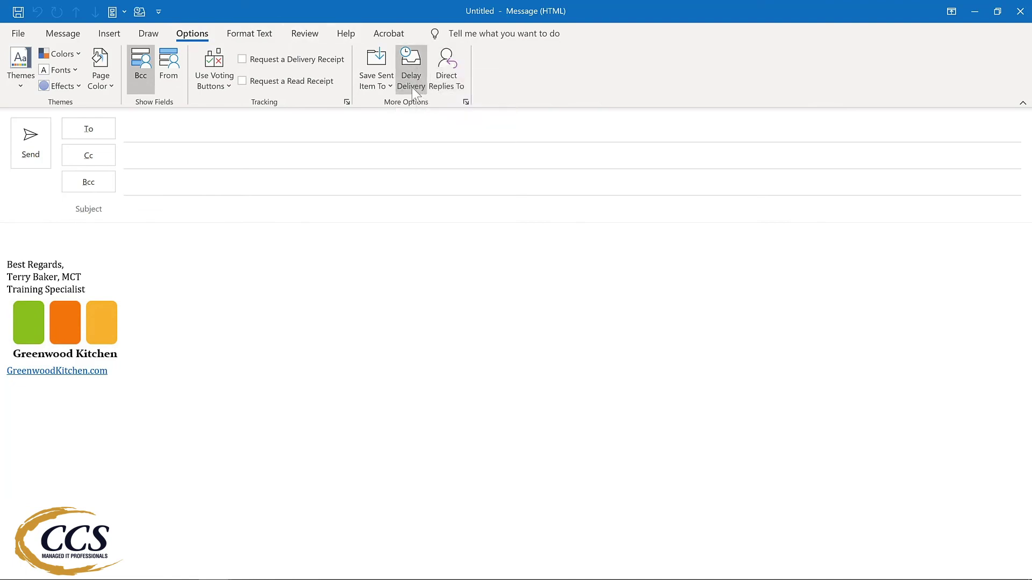
pyautogui.click(159, 12)
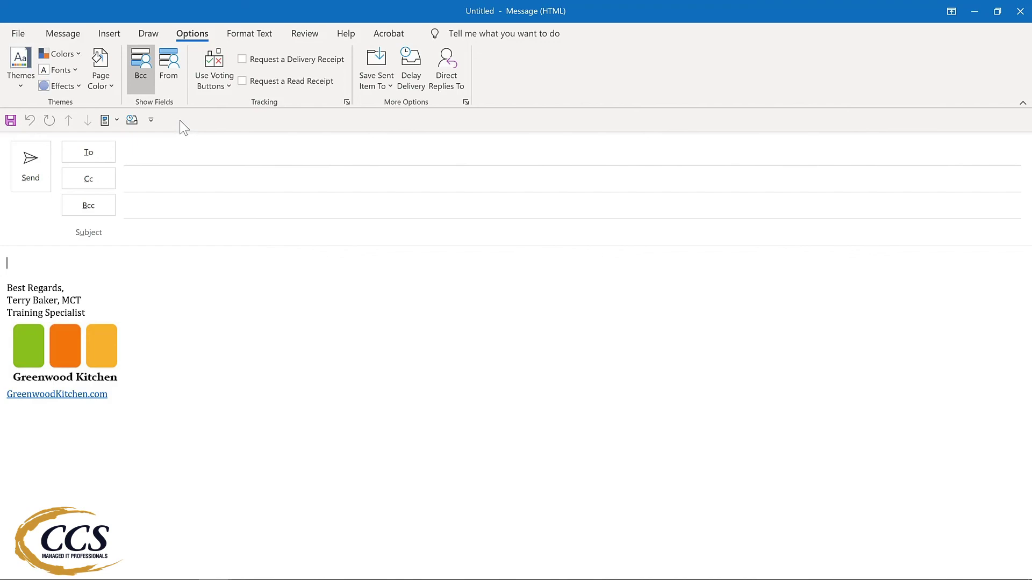
pyautogui.press('Escape')
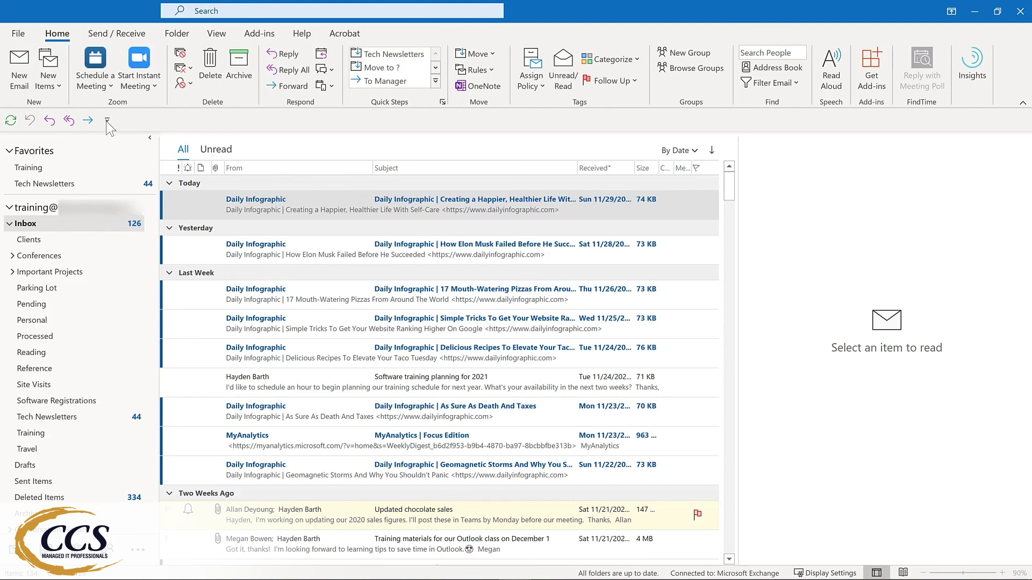
# Customize the main window's Quick Access Toolbar by adding Manage Rules & Alerts, Meeting, New Email and New Task from the popular commands
pyautogui.click(107, 120)
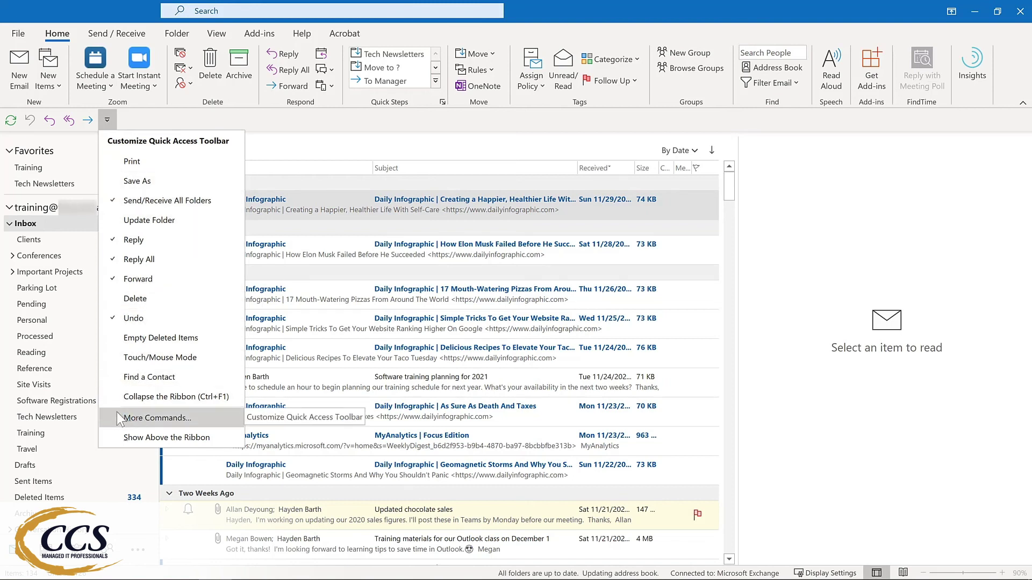
pyautogui.rightClick(64, 123)
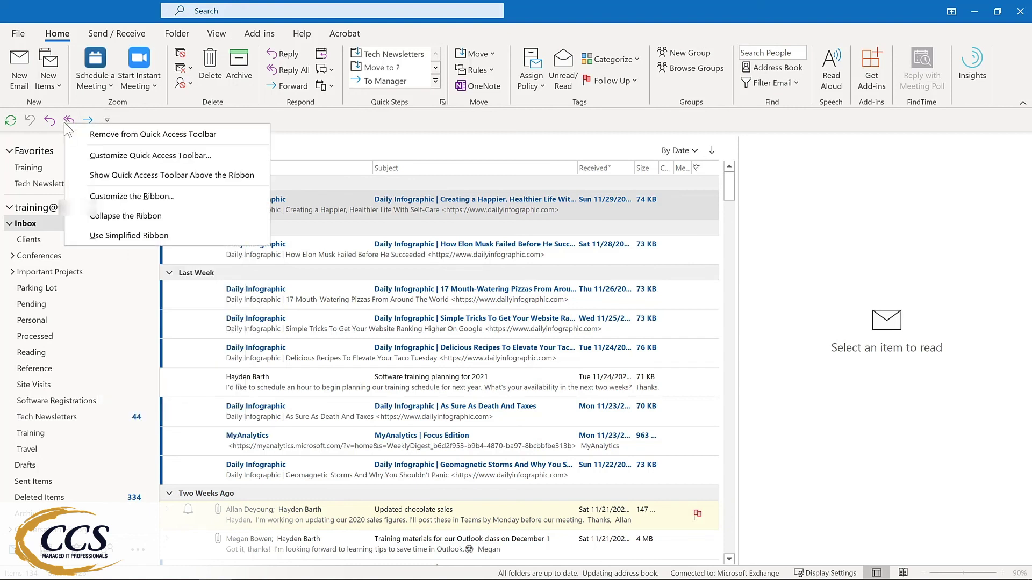
pyautogui.click(84, 153)
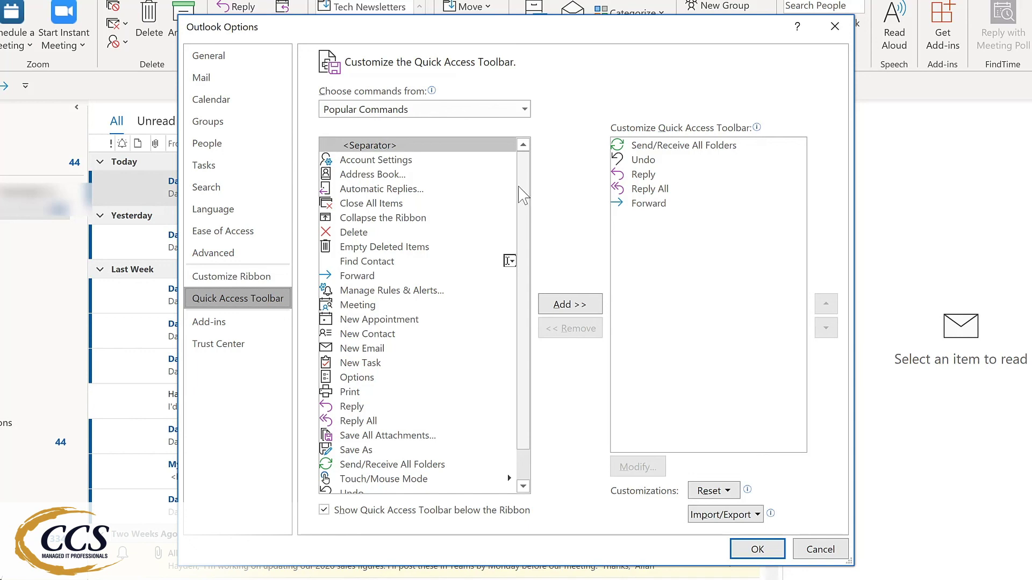
pyautogui.click(391, 293)
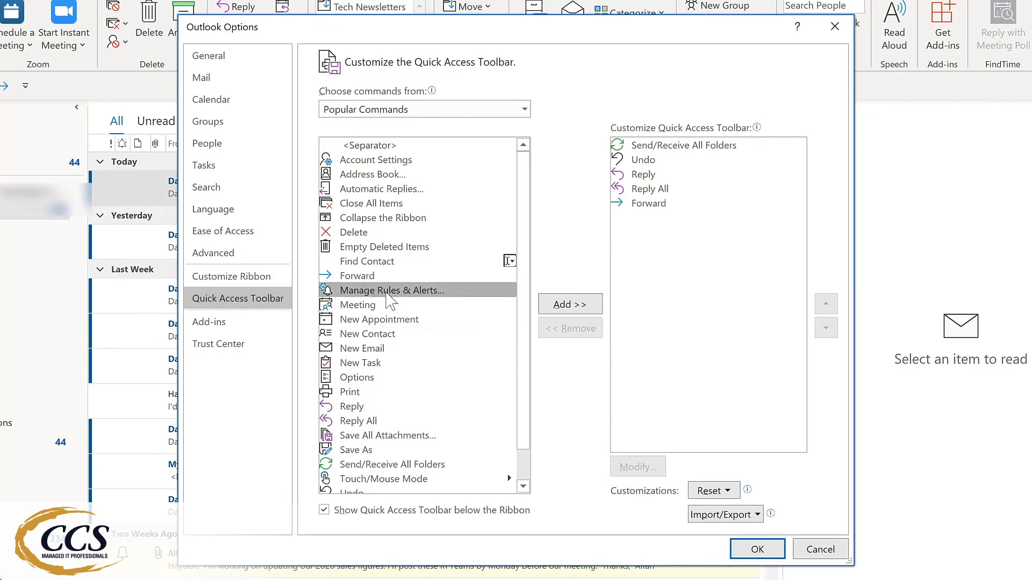
pyautogui.click(573, 311)
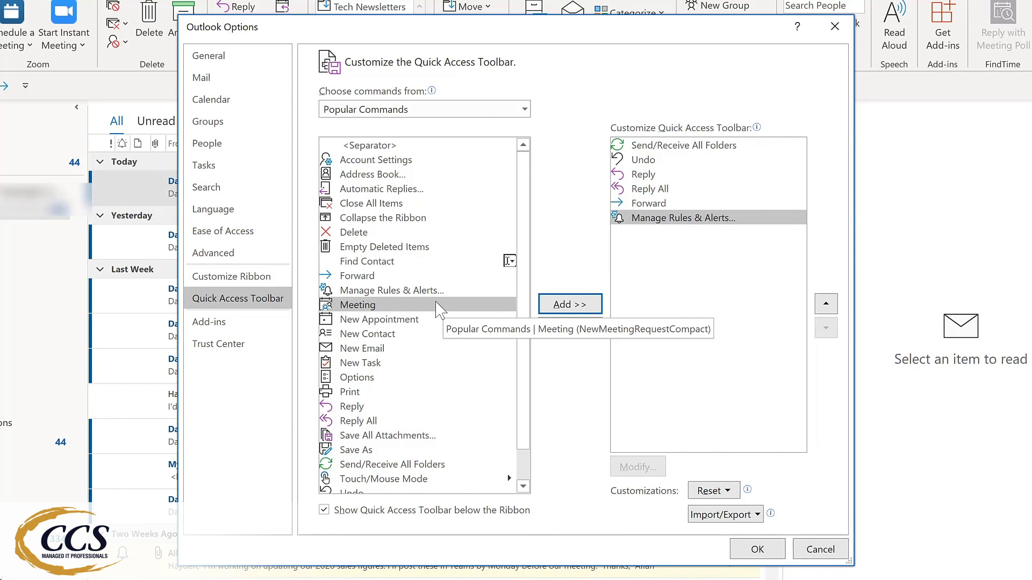
pyautogui.click(563, 307)
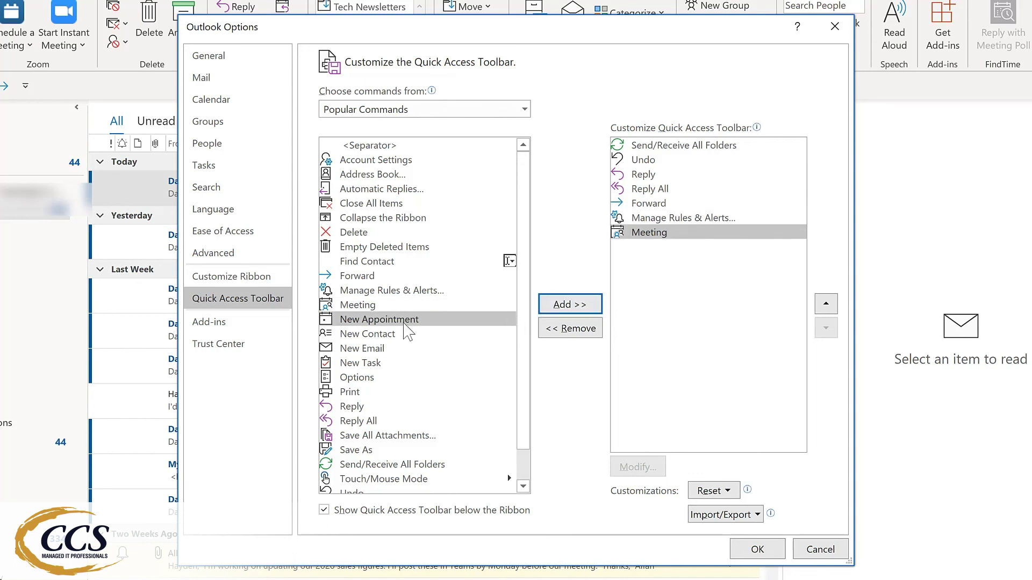
pyautogui.click(369, 352)
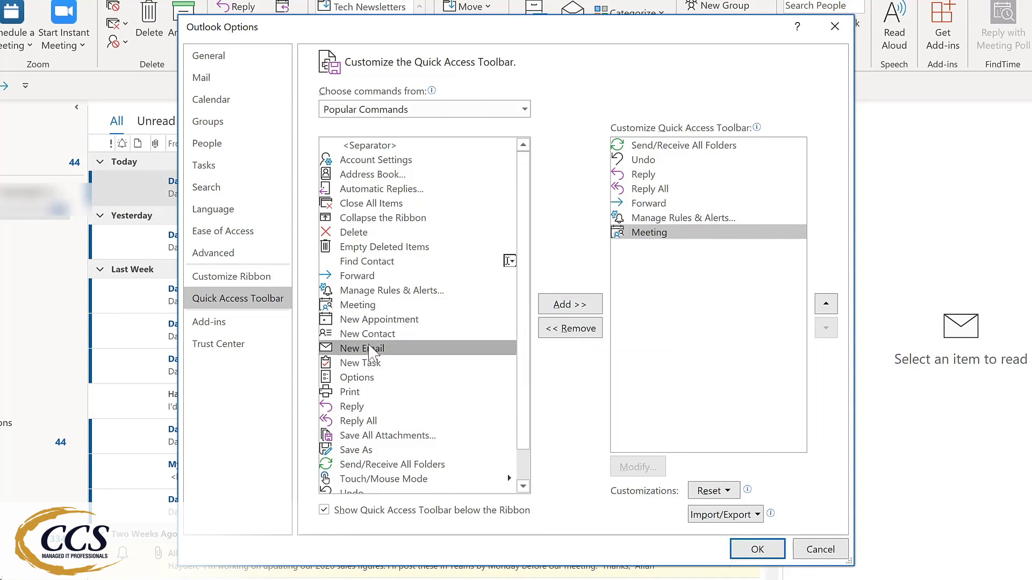
pyautogui.doubleClick(369, 348)
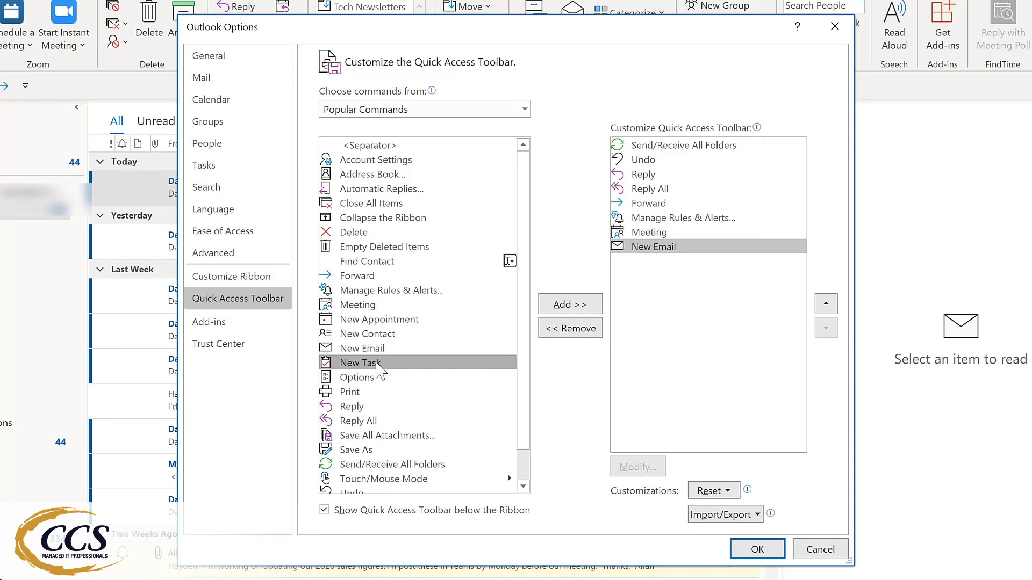
pyautogui.doubleClick(377, 364)
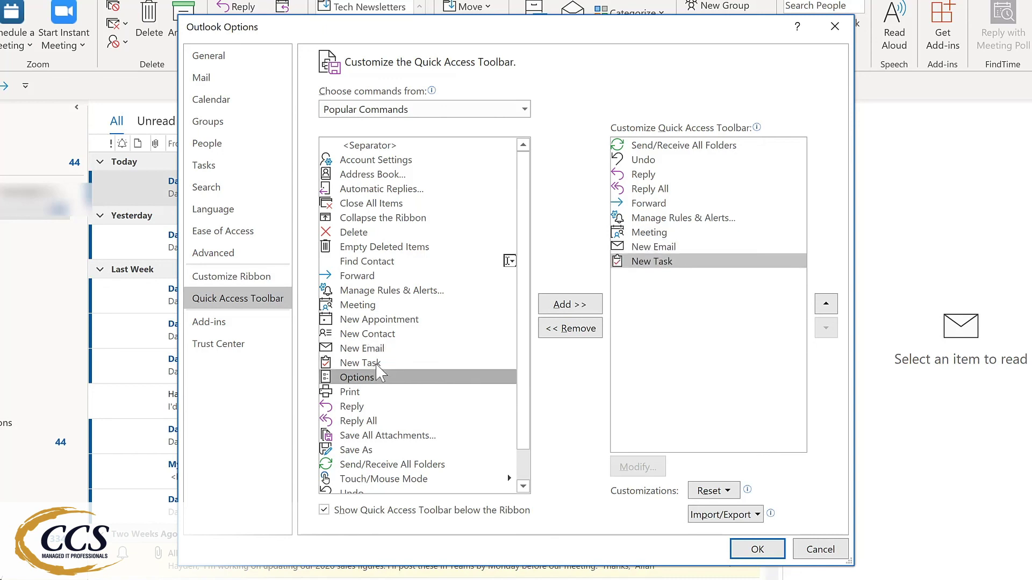
# Move New Email directly below Forward in the Quick Access Toolbar order and save the customization
pyautogui.click(525, 110)
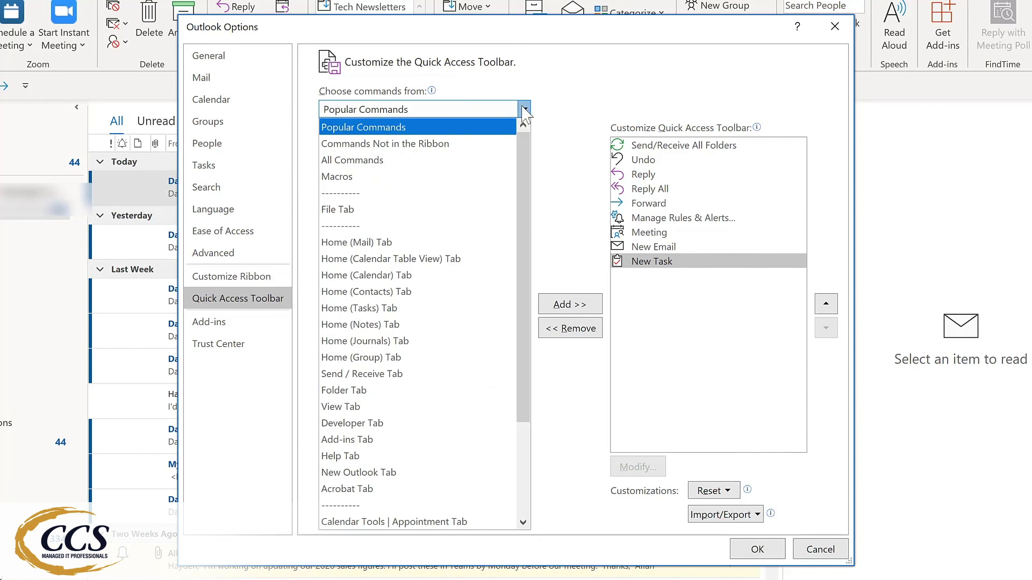
pyautogui.click(693, 249)
pyautogui.click(693, 249)
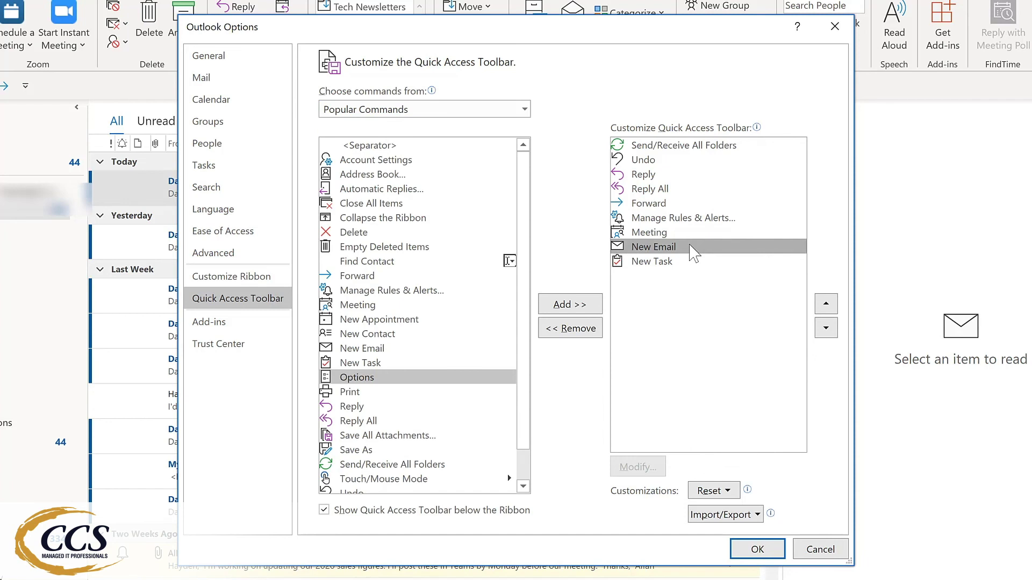
pyautogui.click(826, 304)
pyautogui.click(826, 304)
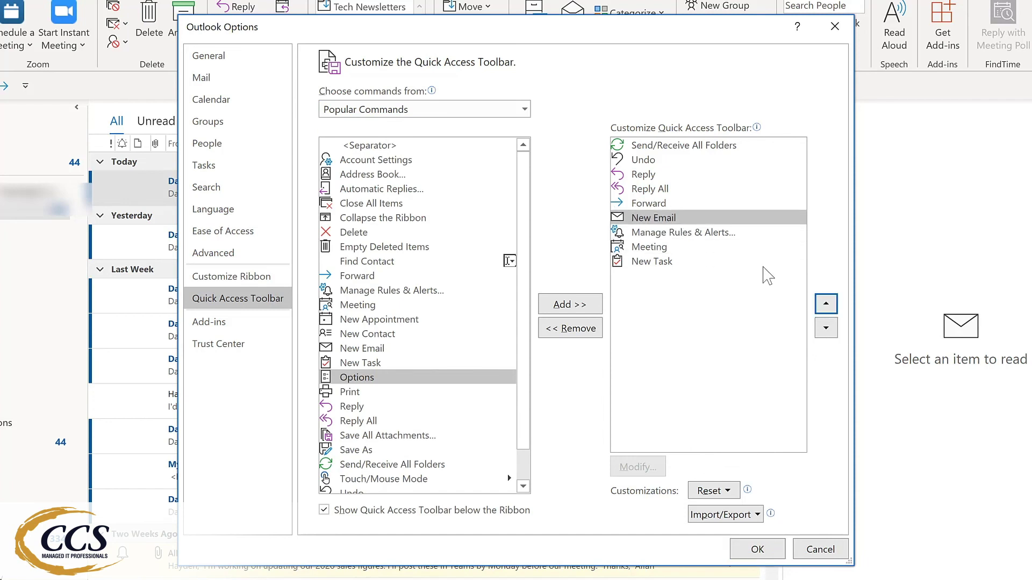
pyautogui.press('Return')
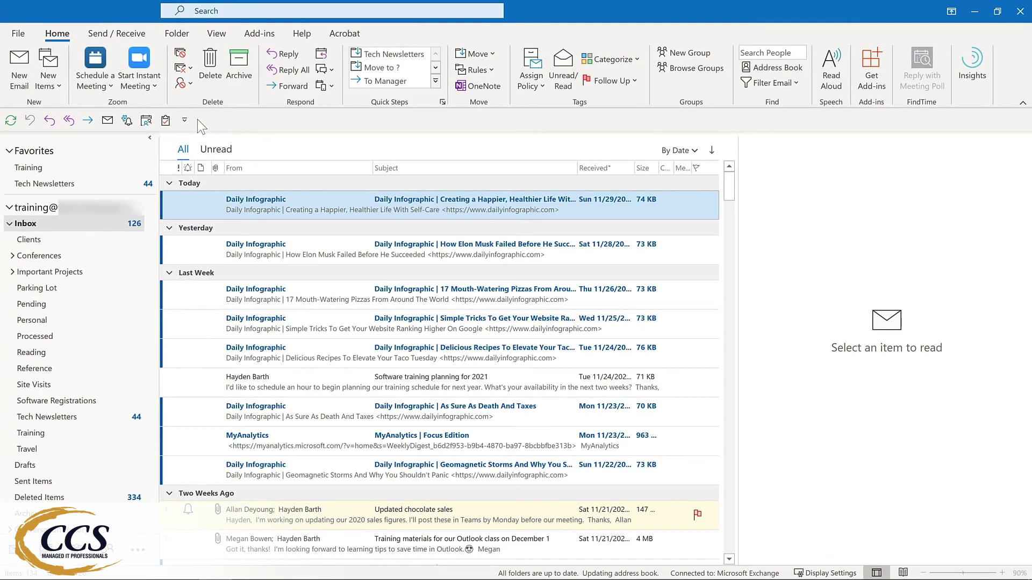